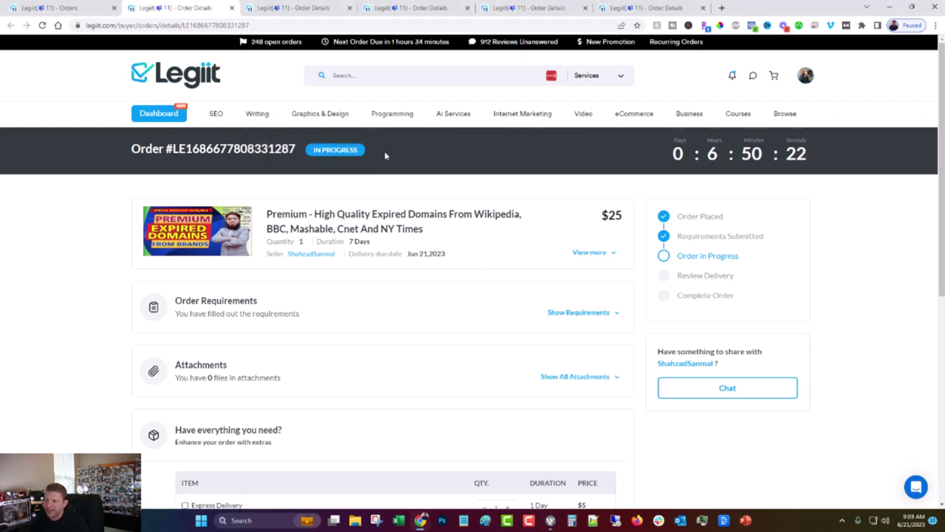
View the cancelled $59 Basic expired domains order and highlight its cancellation reason.
scroll(384, 155, down, 2)
scroll(381, 163, up, 2)
click(332, 6)
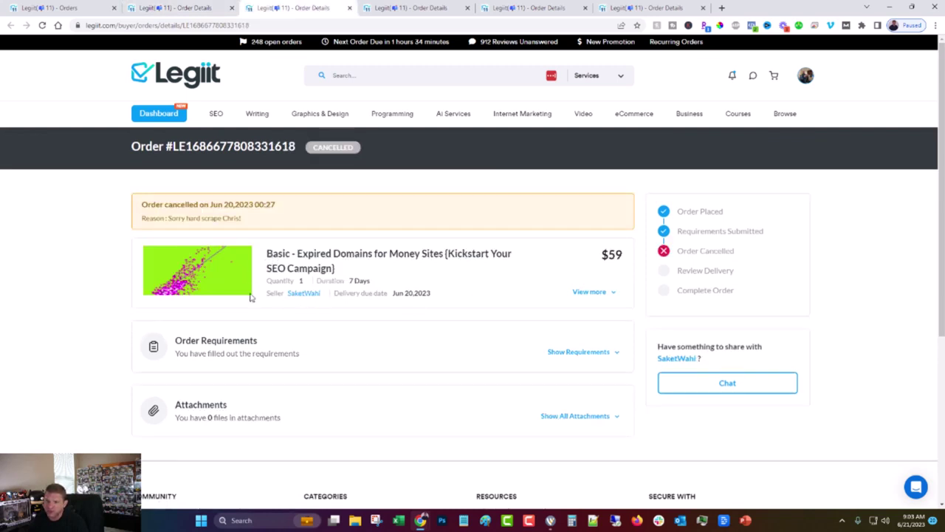
drag(254, 220, 169, 220)
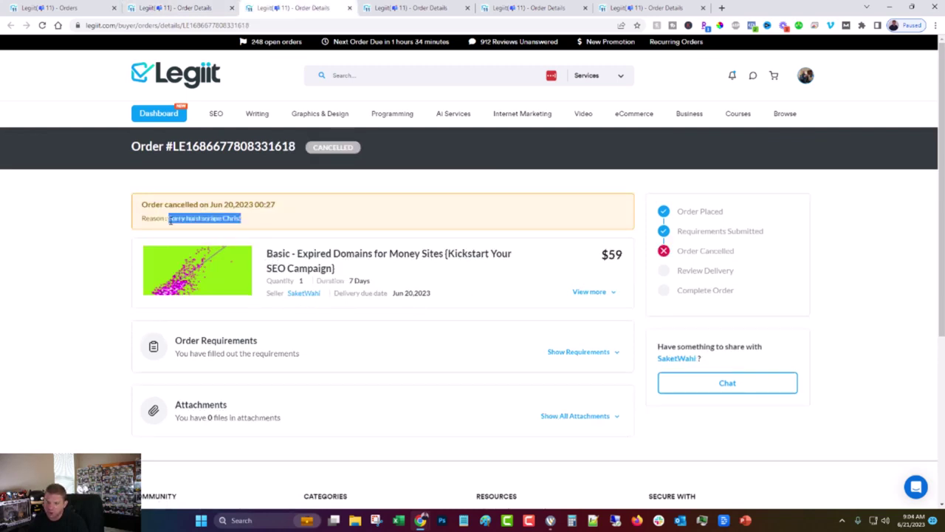
click(100, 274)
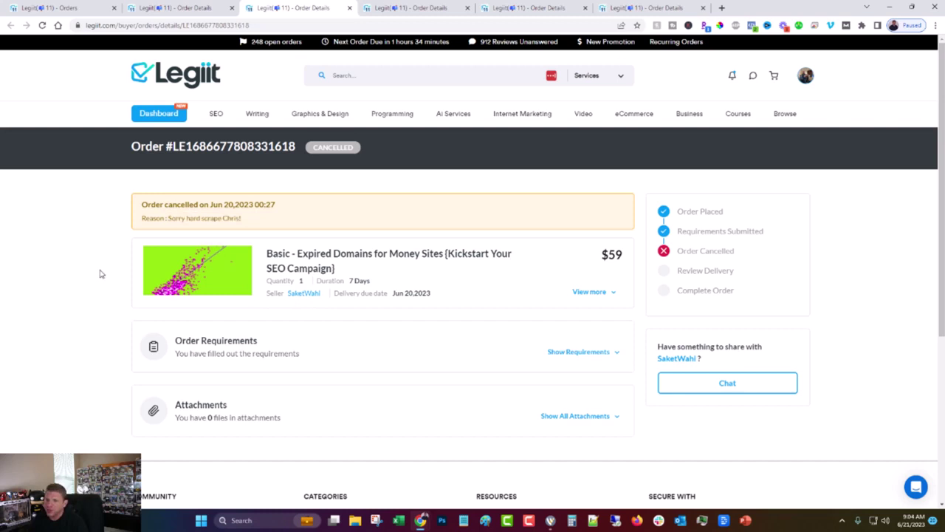
Show the completed $48 Premium order's delivery: the seller's note and Updated.xlsx.
click(427, 6)
scroll(11, 293, down, 2)
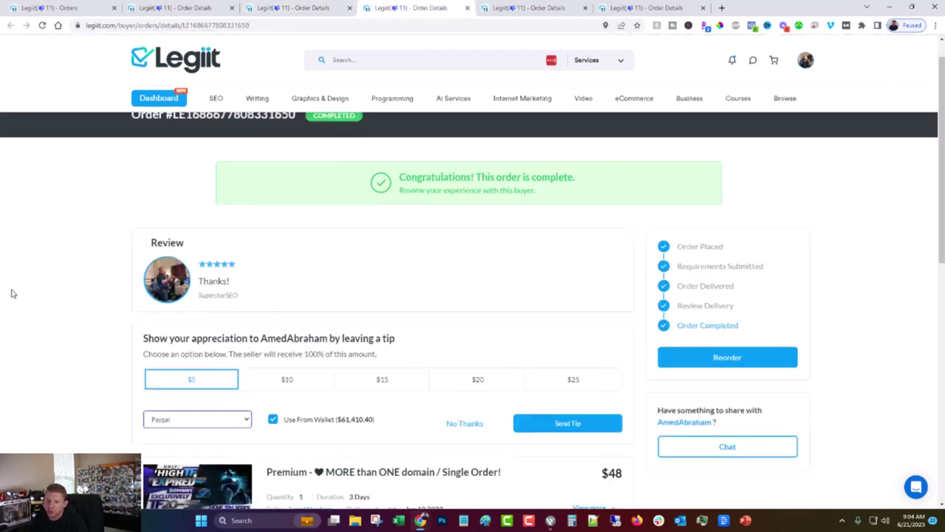
scroll(11, 293, down, 1)
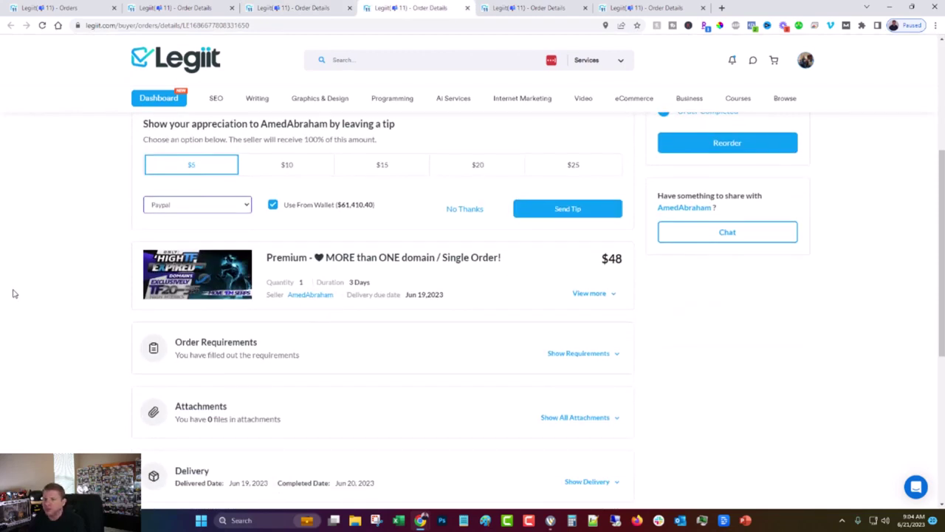
scroll(16, 291, down, 1)
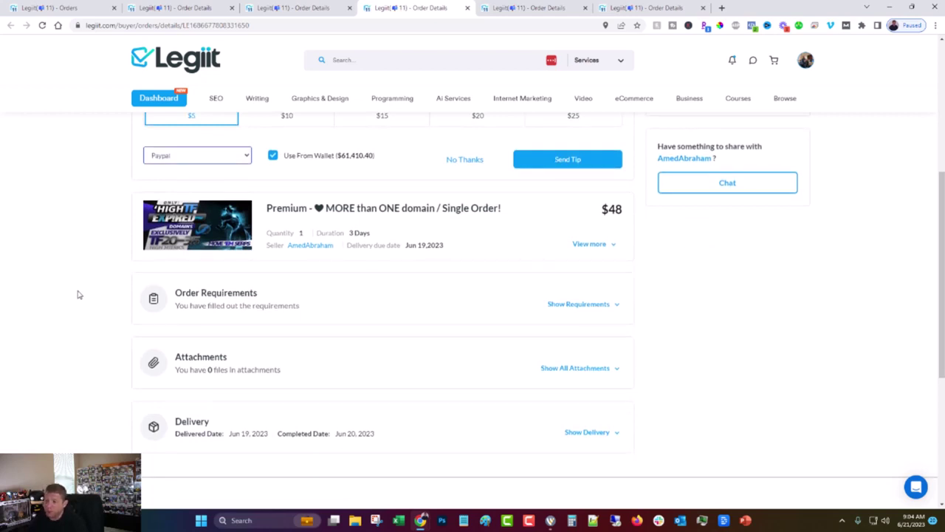
click(582, 433)
scroll(401, 332, down, 3)
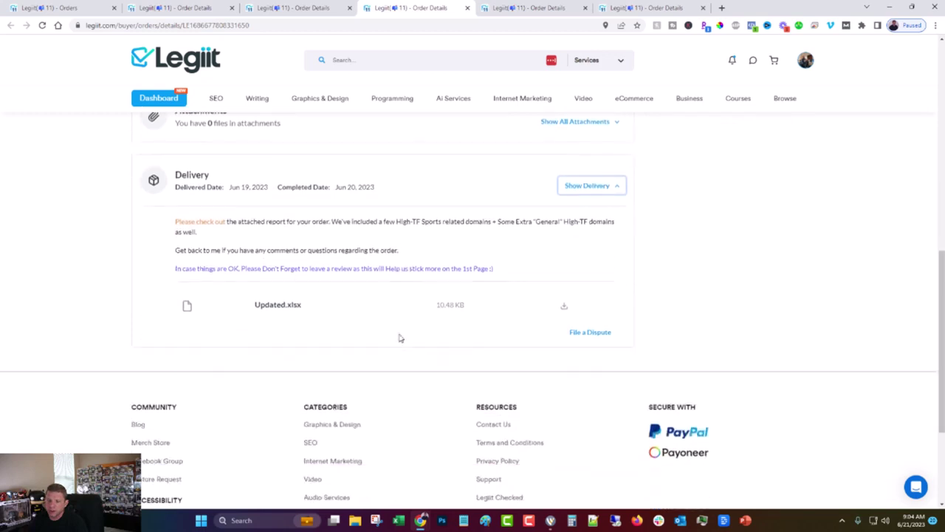
Open Updated.xlsx and review the sports domains, including medisportsevilla with average TF 29.
click(563, 305)
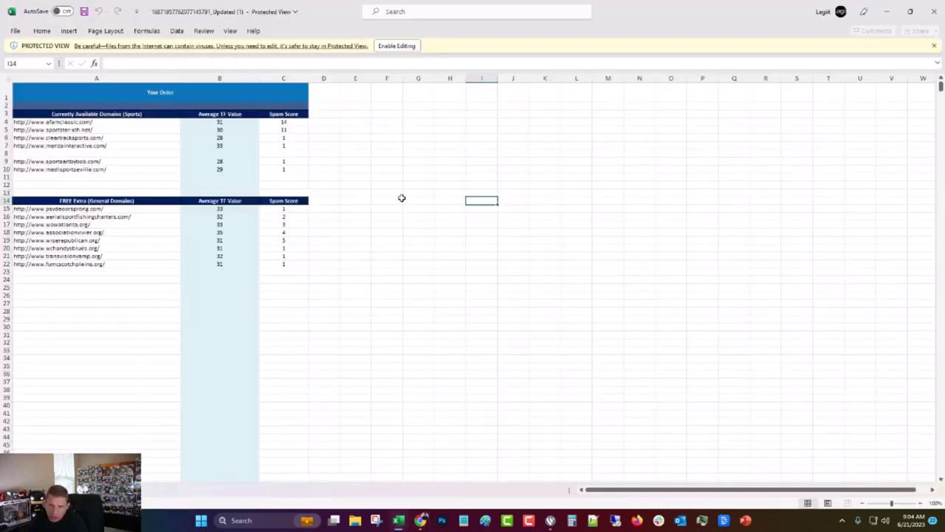
drag(90, 123, 91, 145)
click(91, 169)
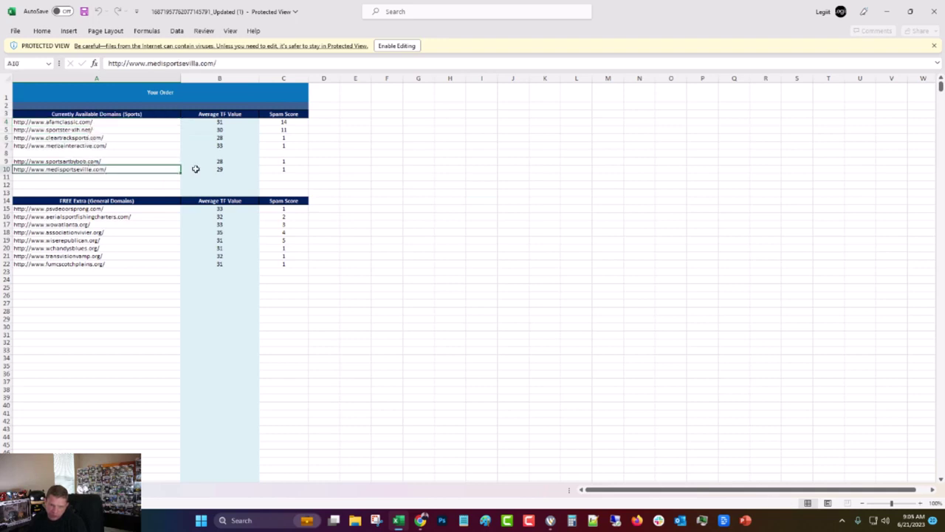
click(222, 171)
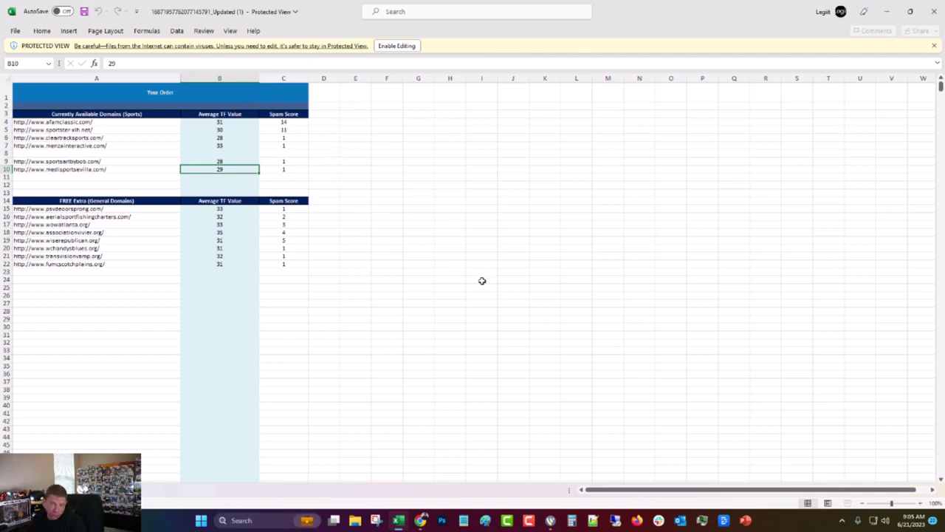
Look over the free extra domains list, such as transvisionvamp.org, then close Excel.
click(127, 211)
drag(127, 212, 261, 265)
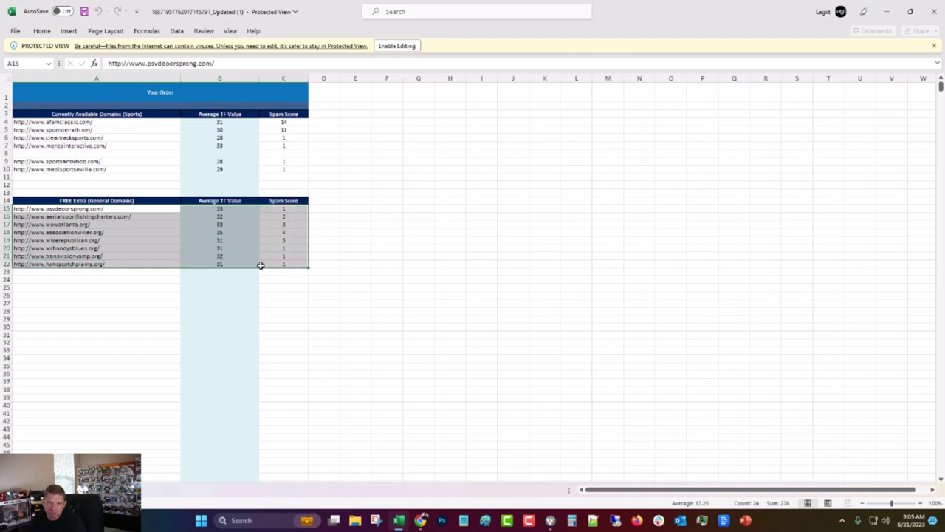
click(155, 255)
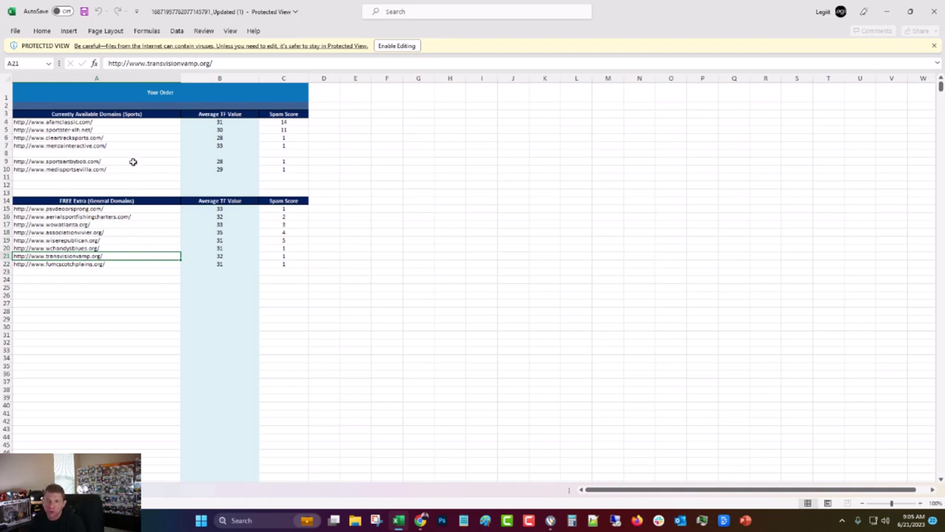
click(935, 12)
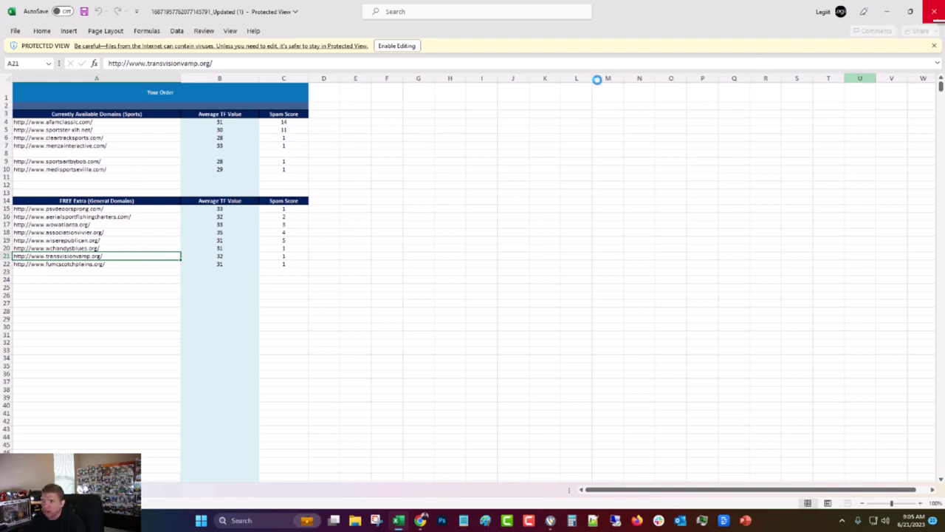
Show the Basic expired-domain order's delivery and open expired_domain_16_july.xlsx in Excel.
key(ctrl+w)
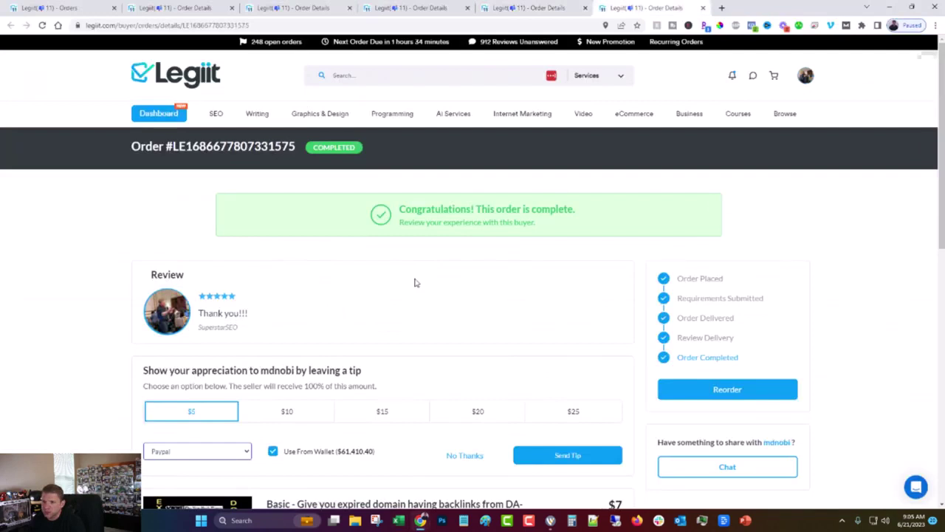
scroll(359, 305, down, 1)
scroll(332, 316, down, 4)
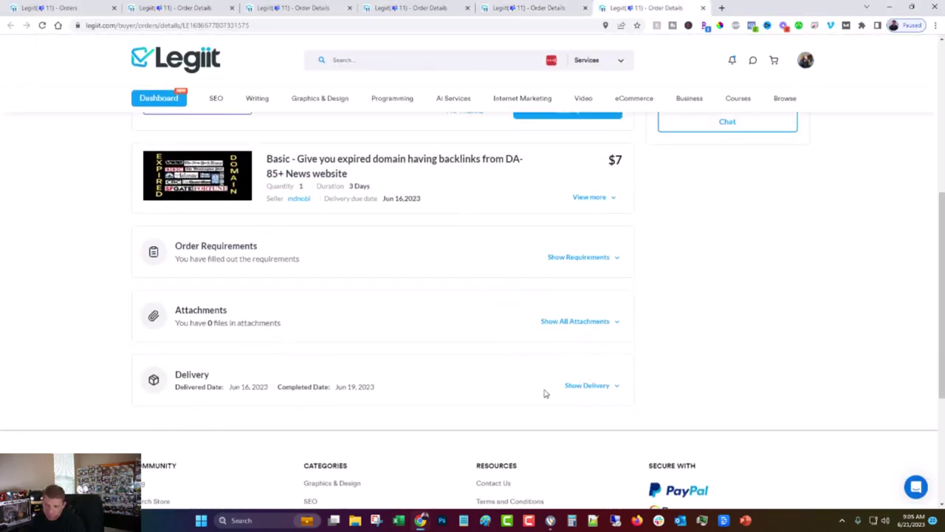
click(582, 386)
scroll(486, 308, down, 1)
scroll(484, 308, down, 1)
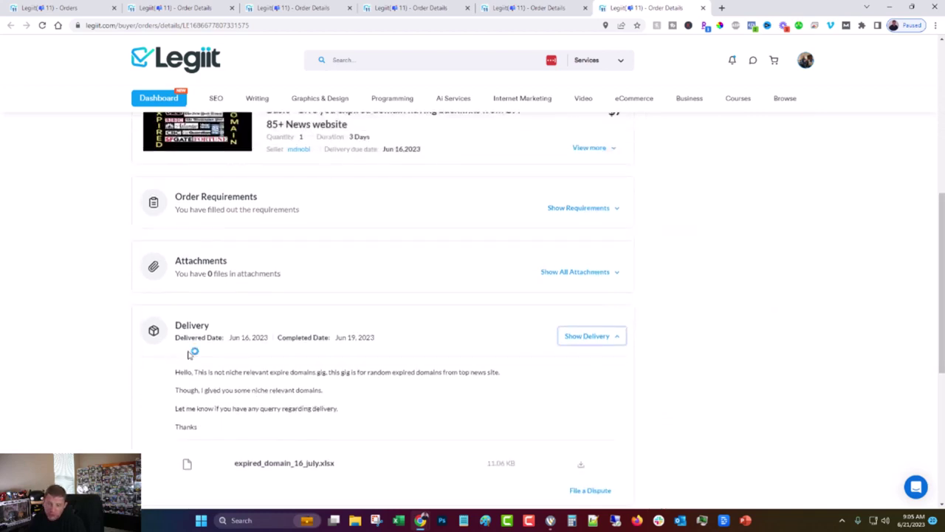
drag(176, 371, 505, 378)
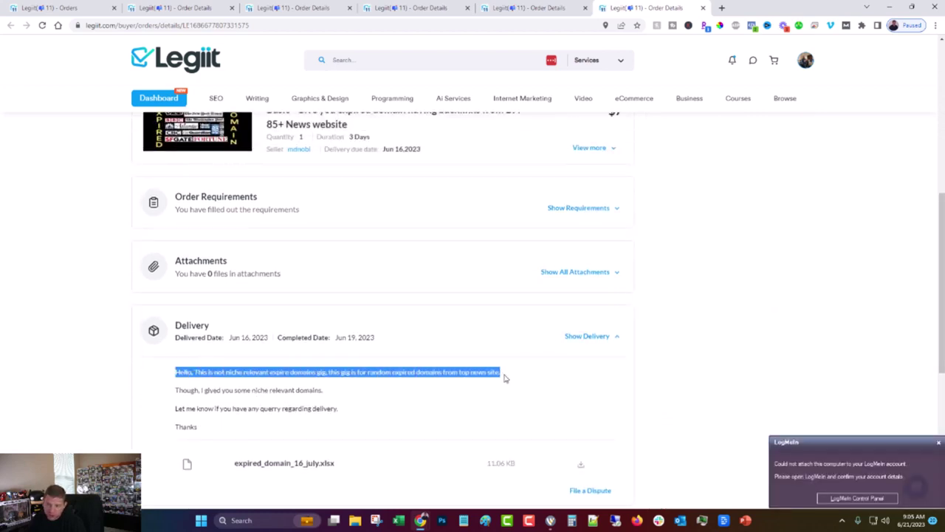
click(939, 444)
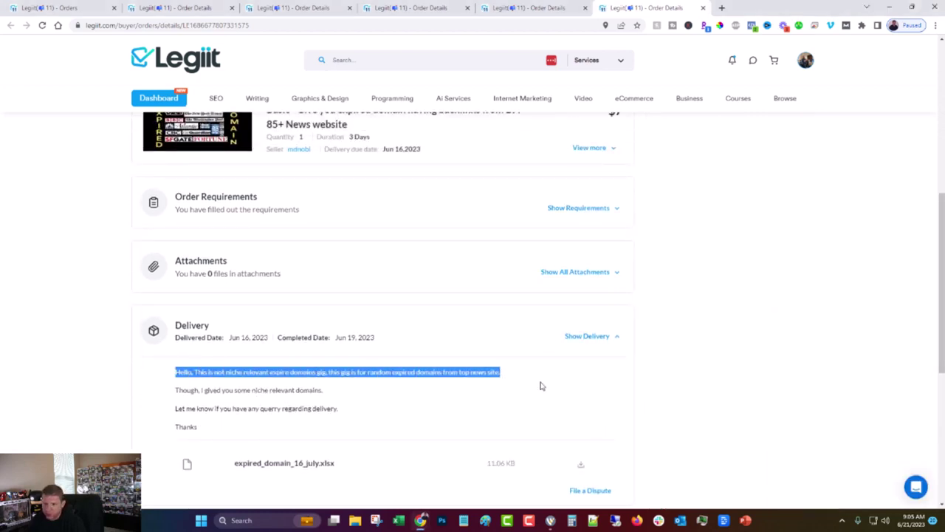
scroll(537, 377, down, 2)
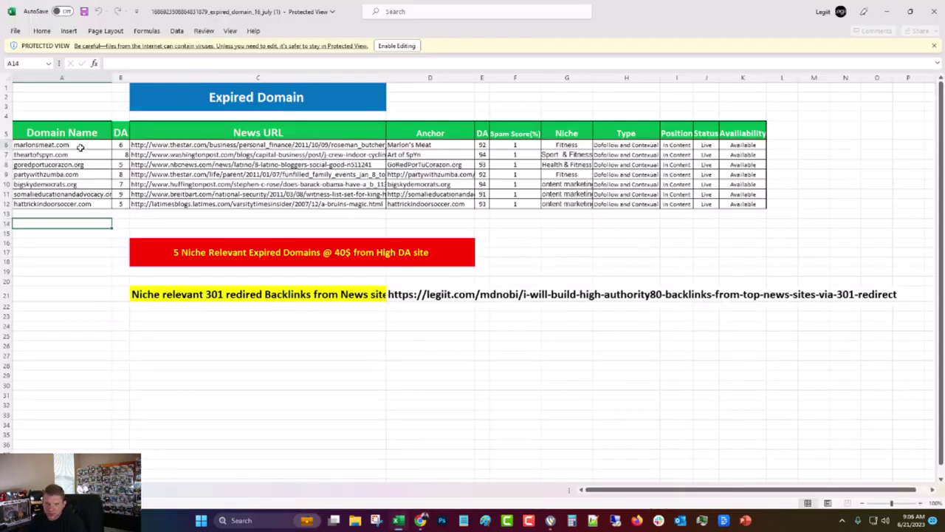
click(80, 147)
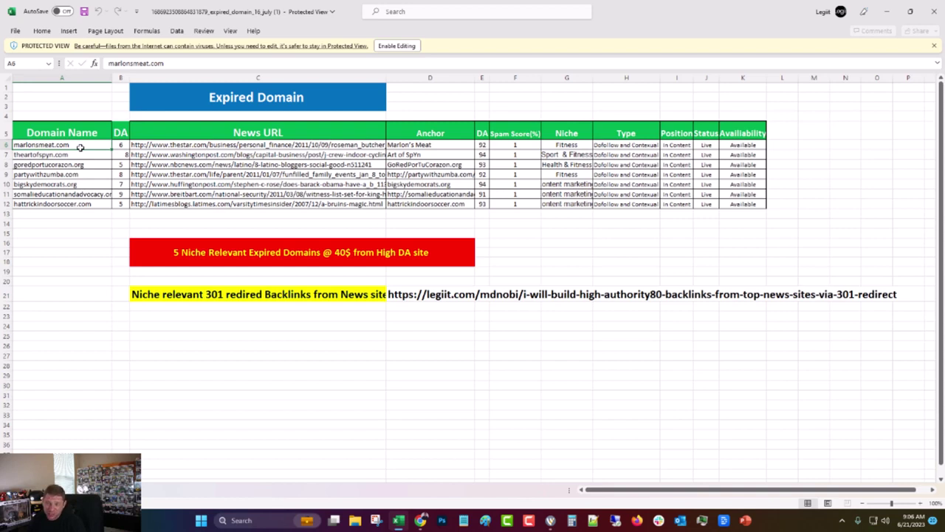
Review domains A6:A12, their news URLs in column C (thestar to latimes) and DA values.
click(153, 152)
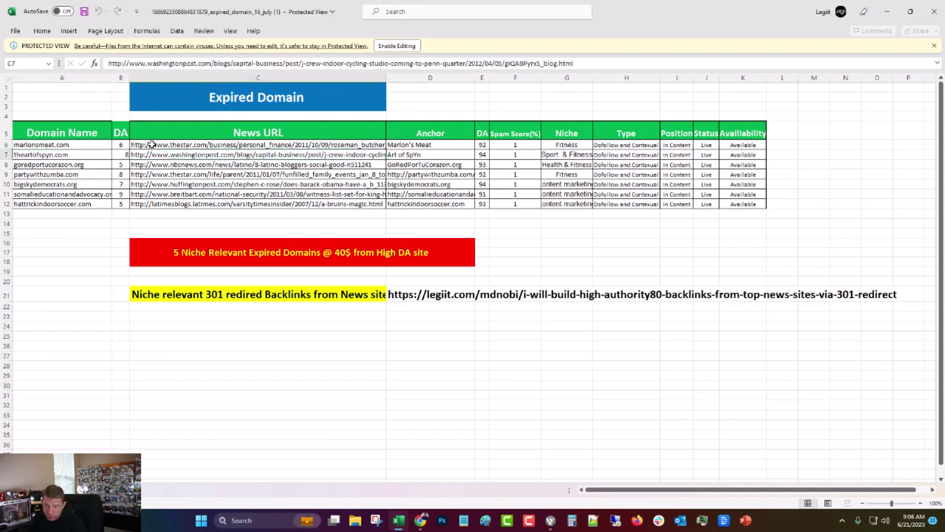
click(151, 145)
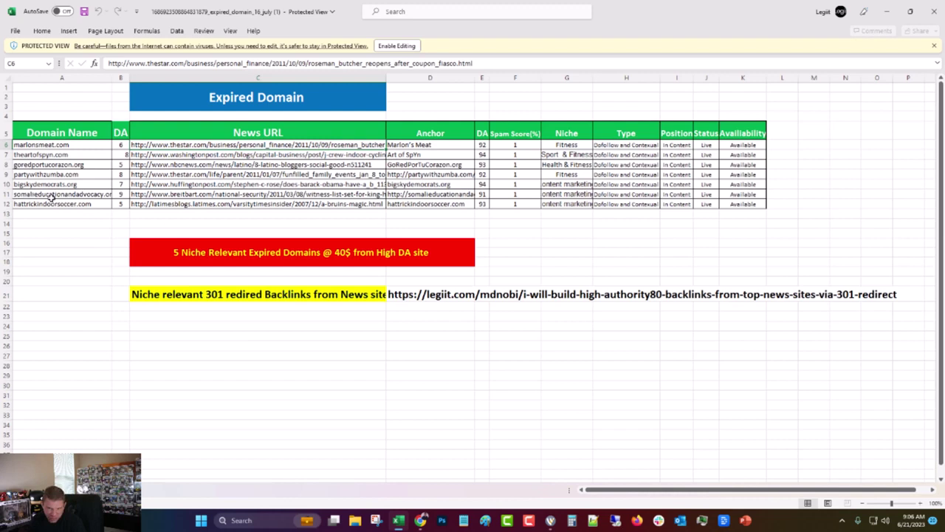
drag(59, 204, 56, 146)
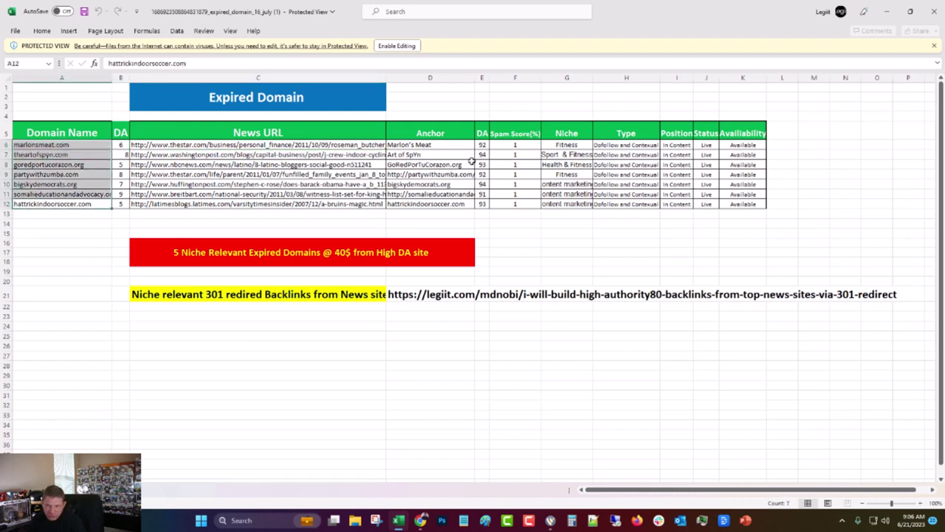
click(481, 146)
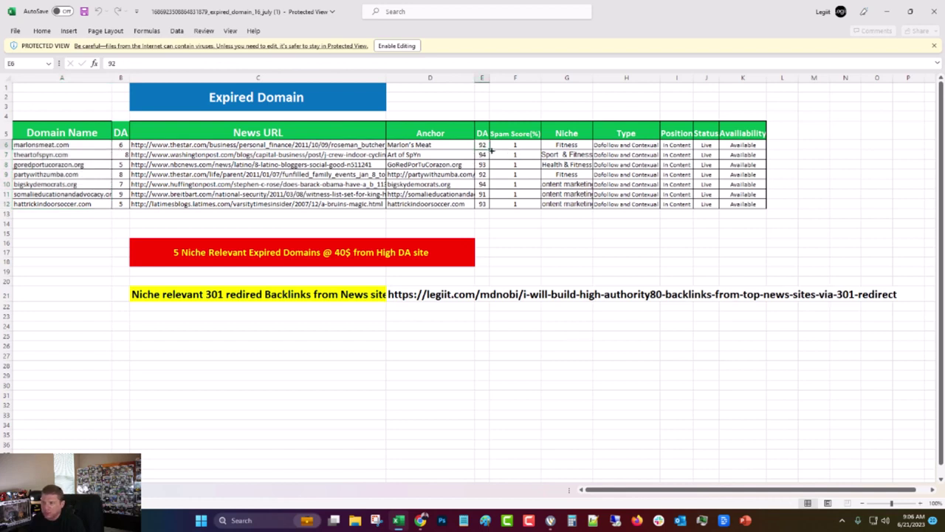
click(153, 144)
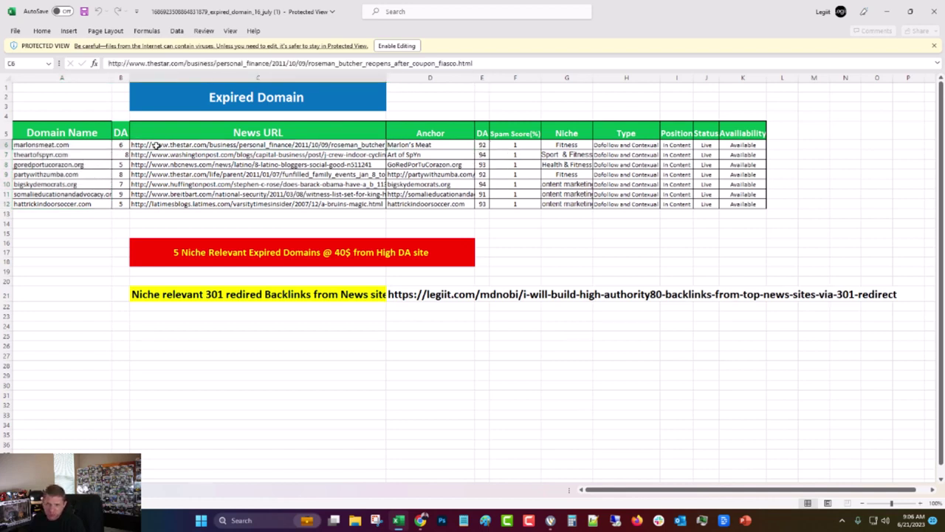
click(155, 155)
click(164, 172)
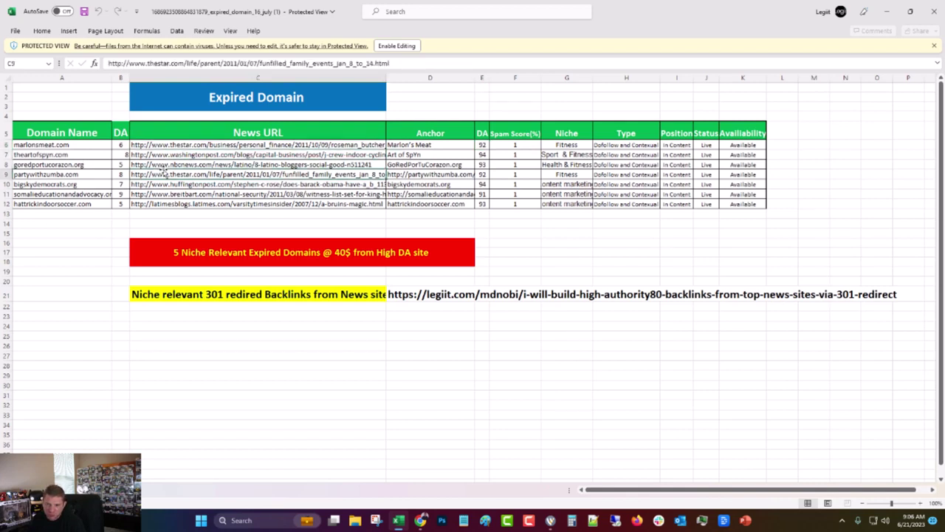
click(164, 184)
click(159, 204)
click(93, 205)
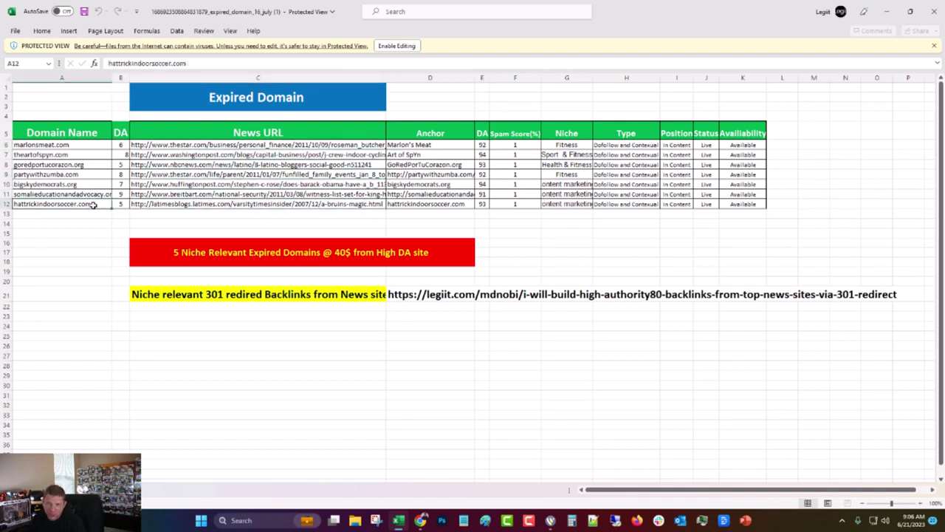
drag(93, 204, 80, 145)
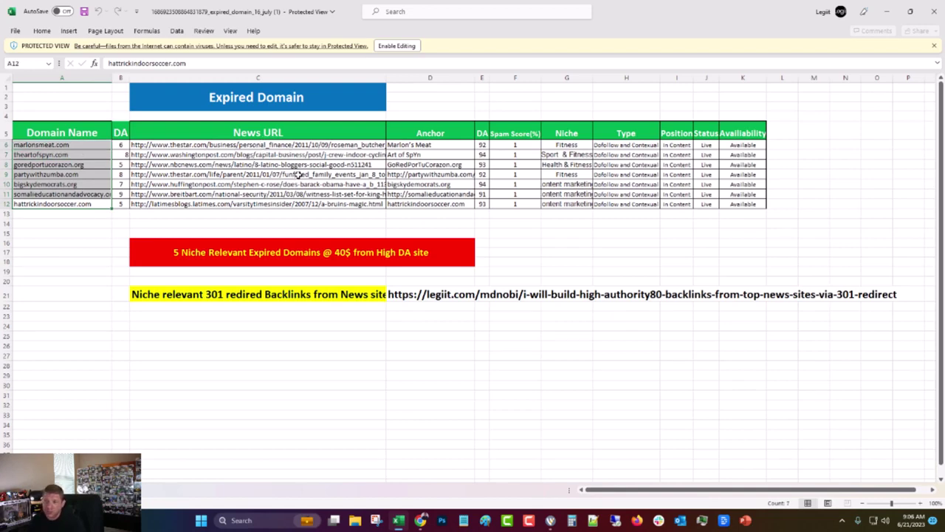
Close the expired domain workbook and open the order's delivered boxing-domains spreadsheet in Excel.
click(934, 11)
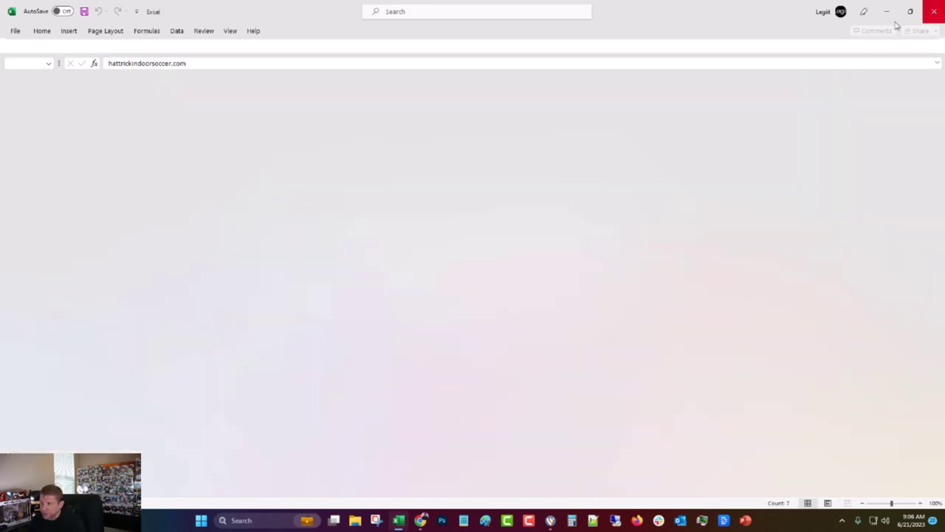
click(525, 8)
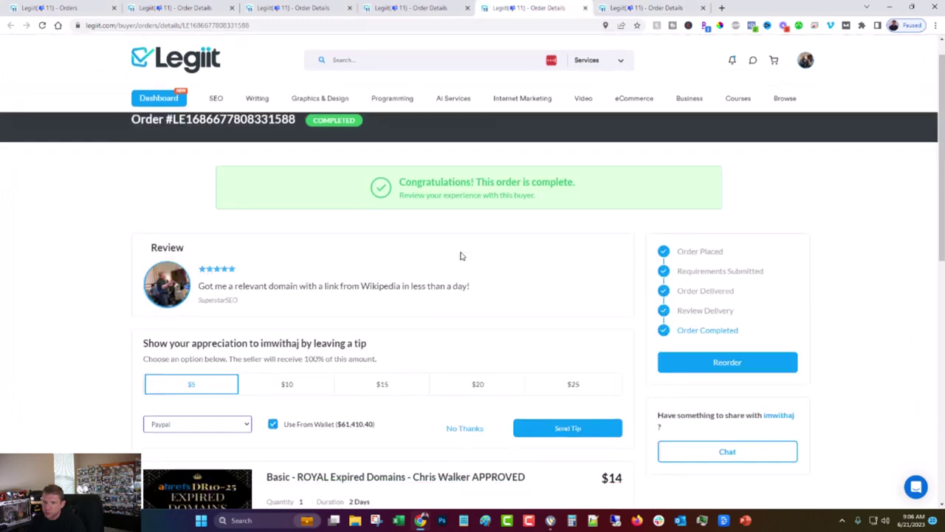
scroll(317, 340, down, 3)
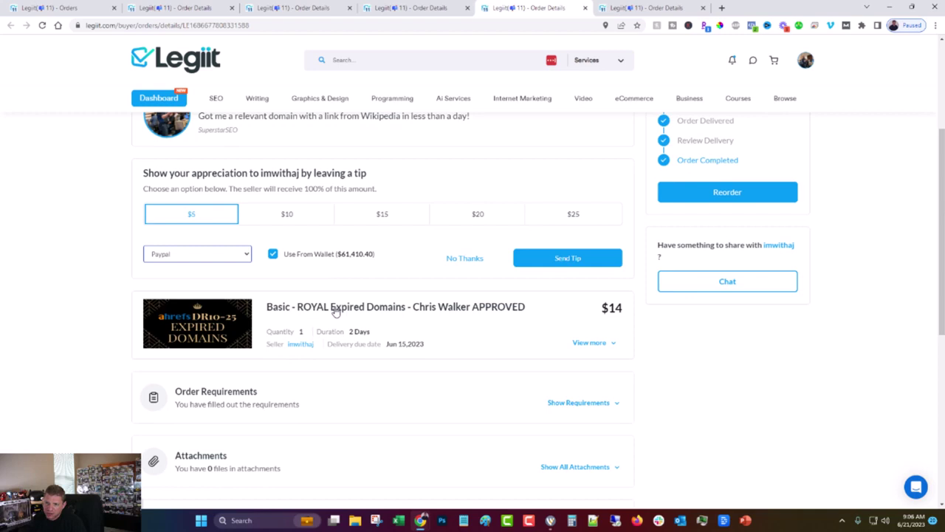
scroll(335, 311, down, 3)
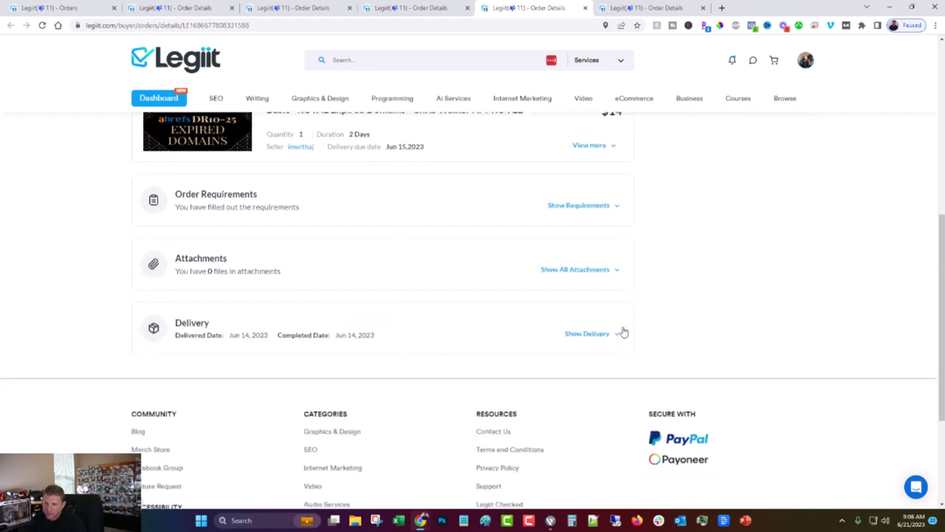
click(584, 335)
scroll(517, 307, down, 3)
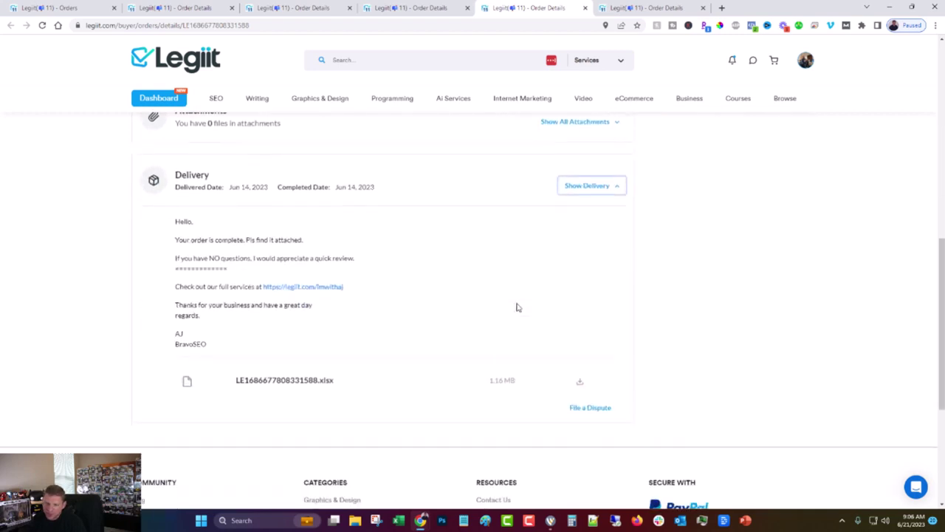
scroll(516, 307, down, 2)
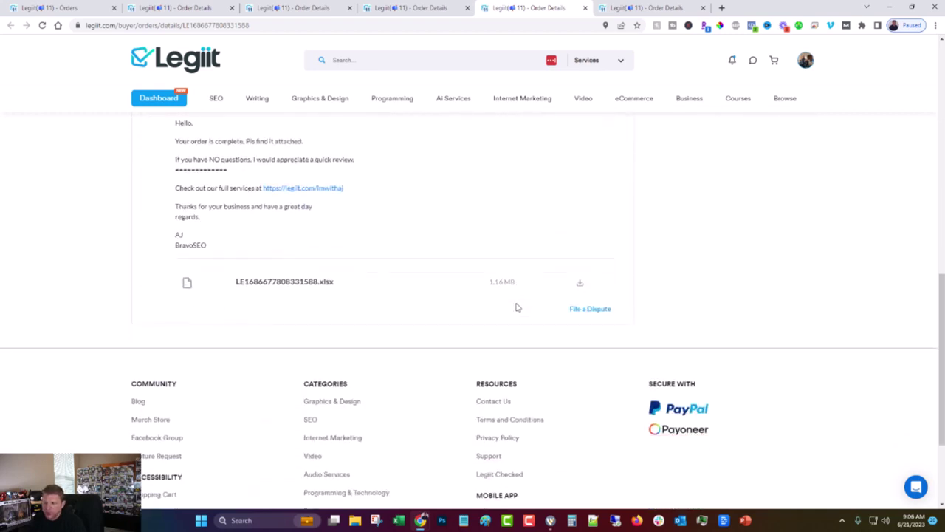
click(581, 287)
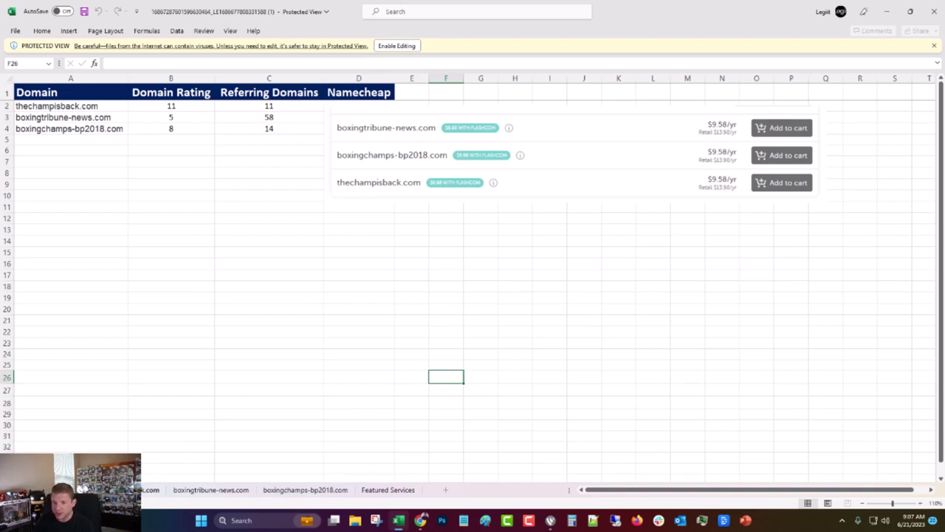
Show the thechampisback.com sheet with its referring-domains screenshot.
click(148, 490)
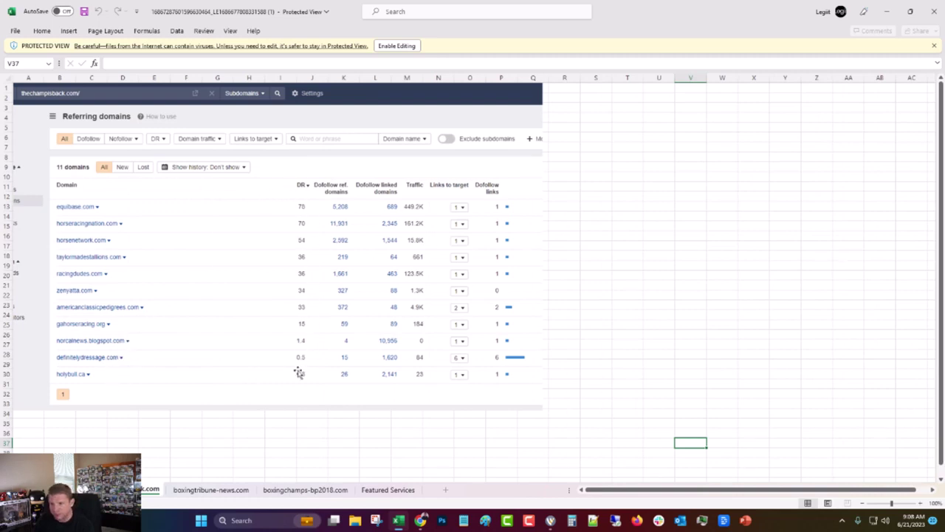
Check boxingtribune-news.com's sheet and its summary: domain rating 5, 58 referring domains.
click(214, 489)
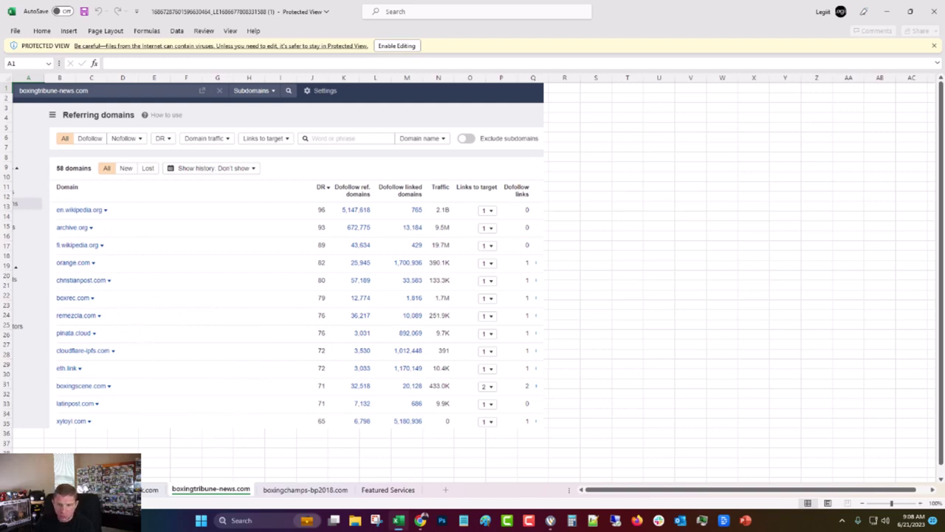
key(ctrl+Page_Up)
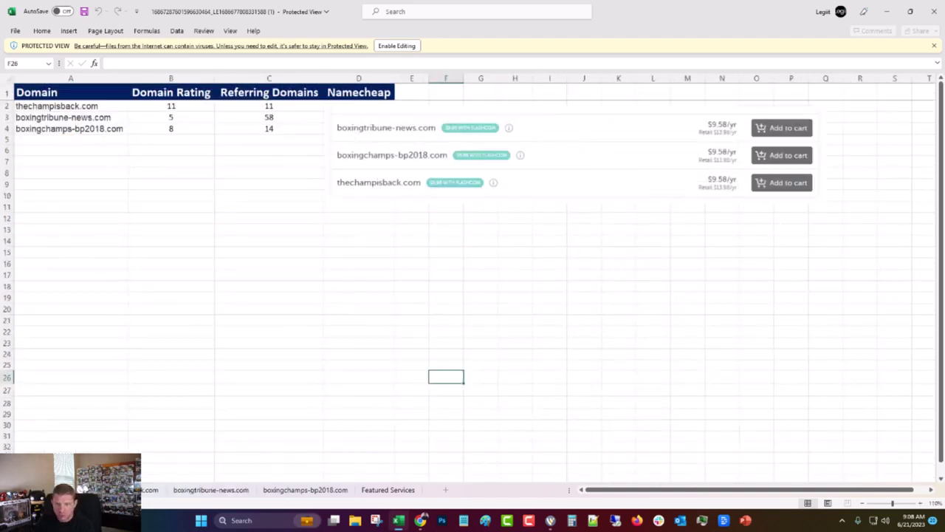
click(193, 115)
click(295, 119)
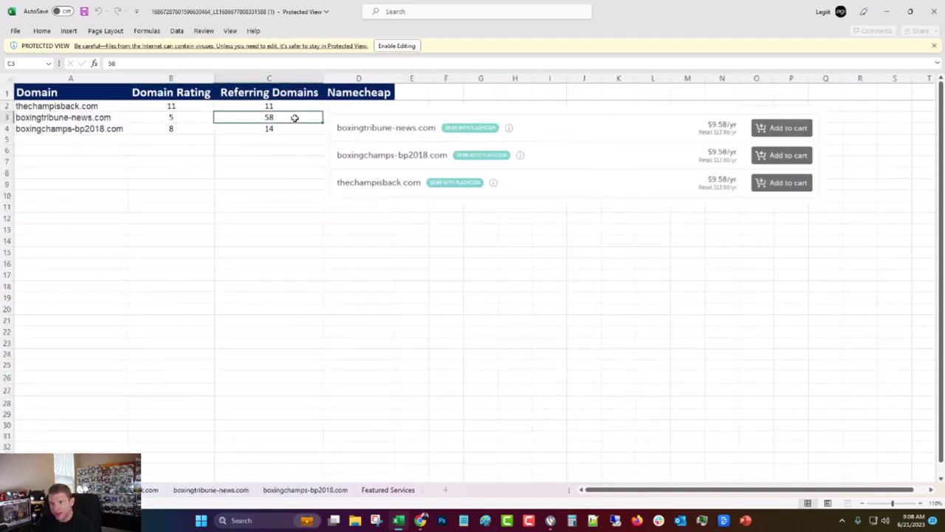
click(221, 490)
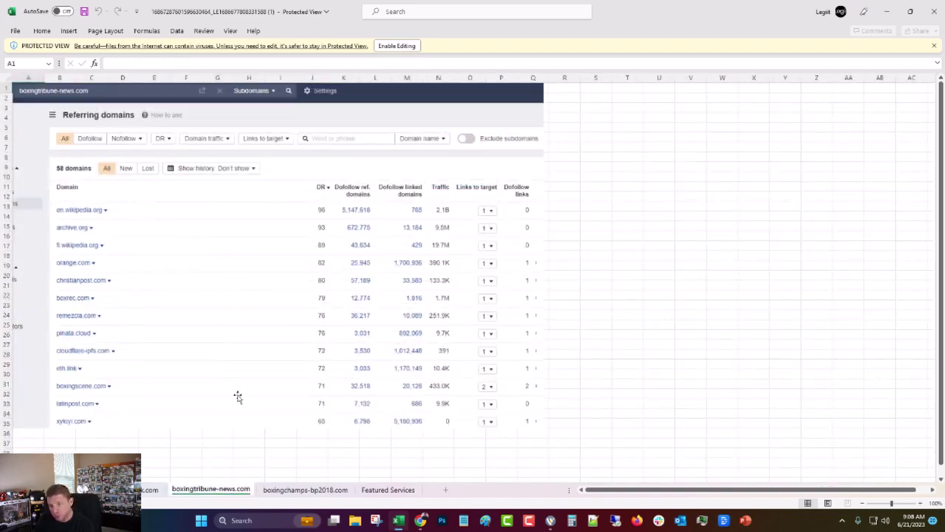
Browse the boxingchamps-bp2018.com and Featured Services sheets, return to the summary, and minimize Excel.
click(319, 491)
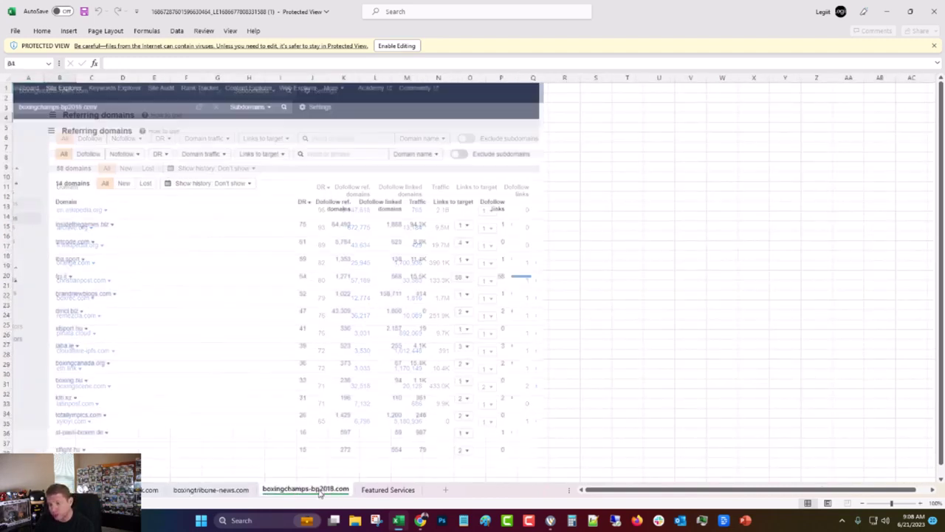
scroll(186, 308, down, 1)
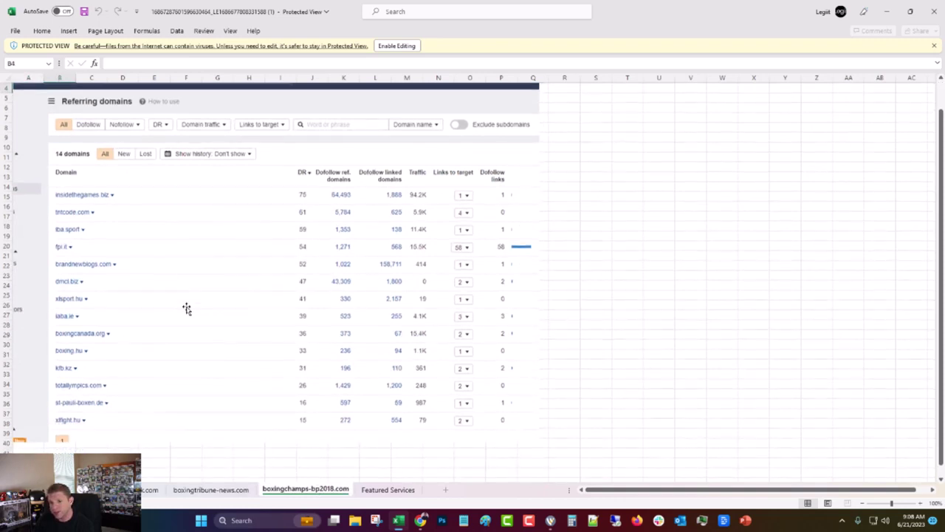
scroll(185, 308, up, 1)
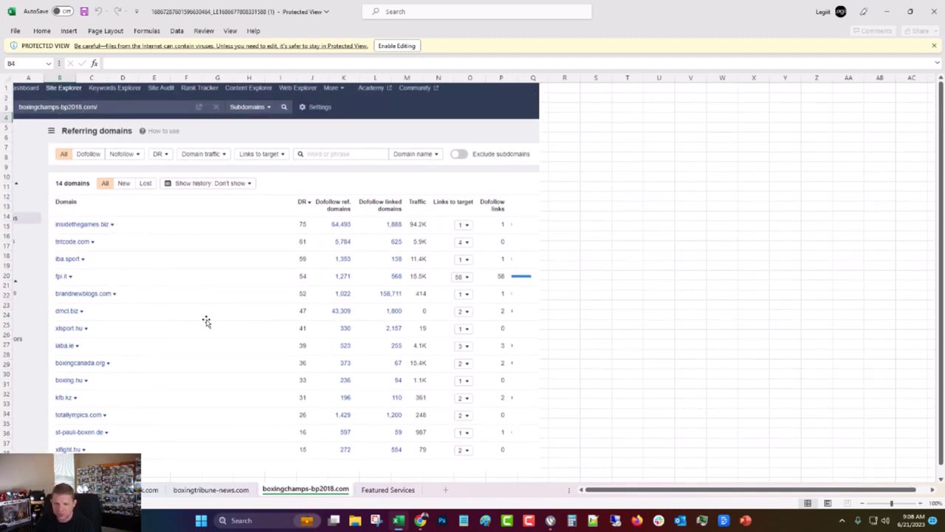
click(366, 491)
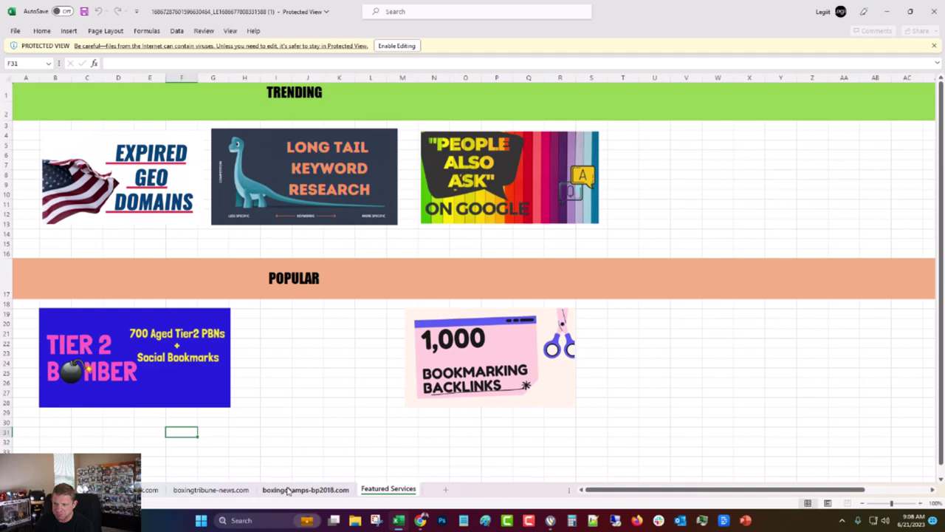
click(103, 490)
click(150, 490)
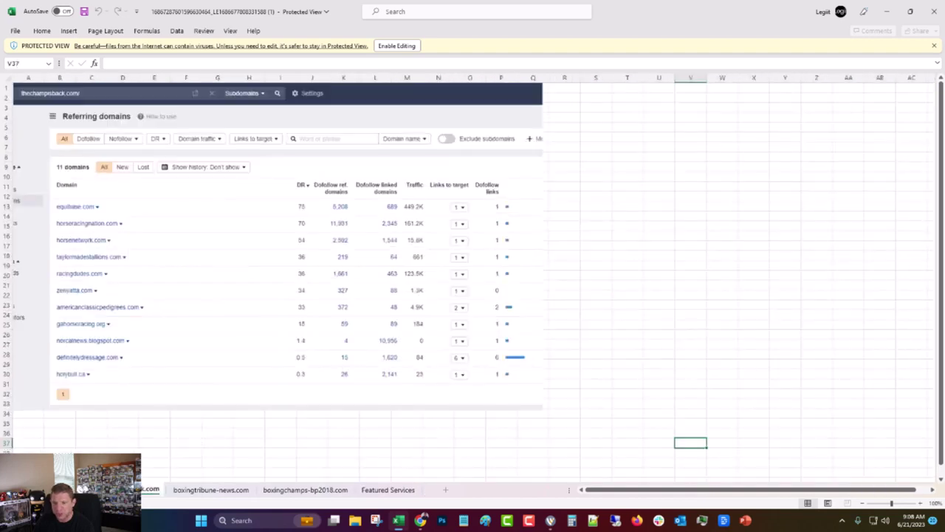
click(103, 490)
click(74, 120)
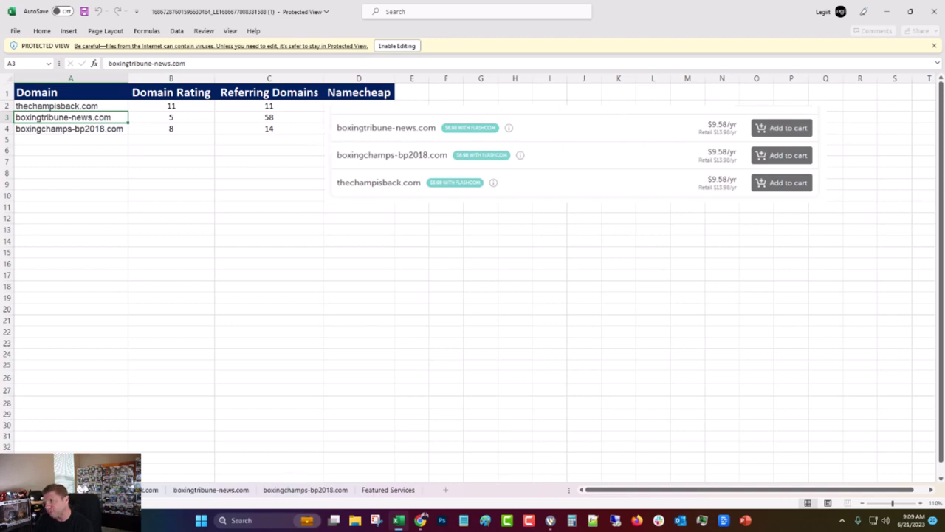
click(888, 11)
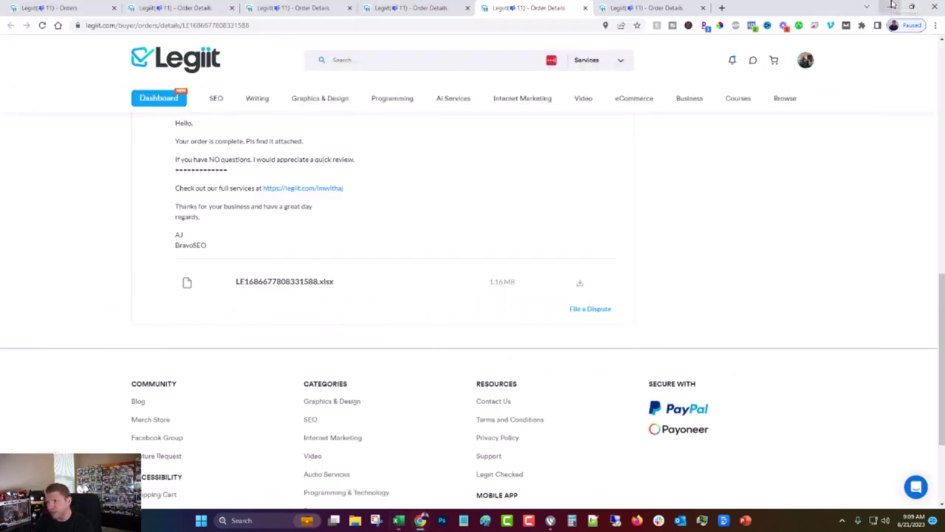
Go to Flywheel's Create a New Site page and scroll to the plan options.
click(616, 7)
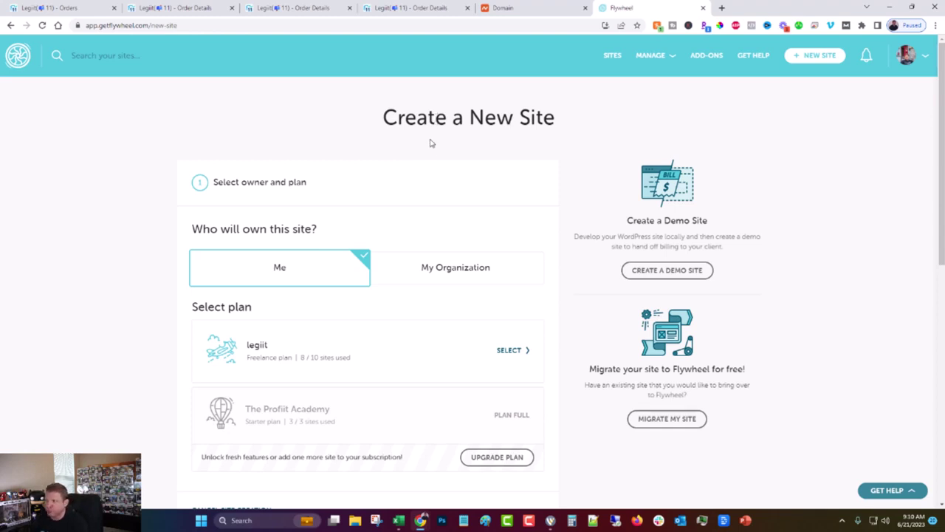
scroll(432, 143, down, 2)
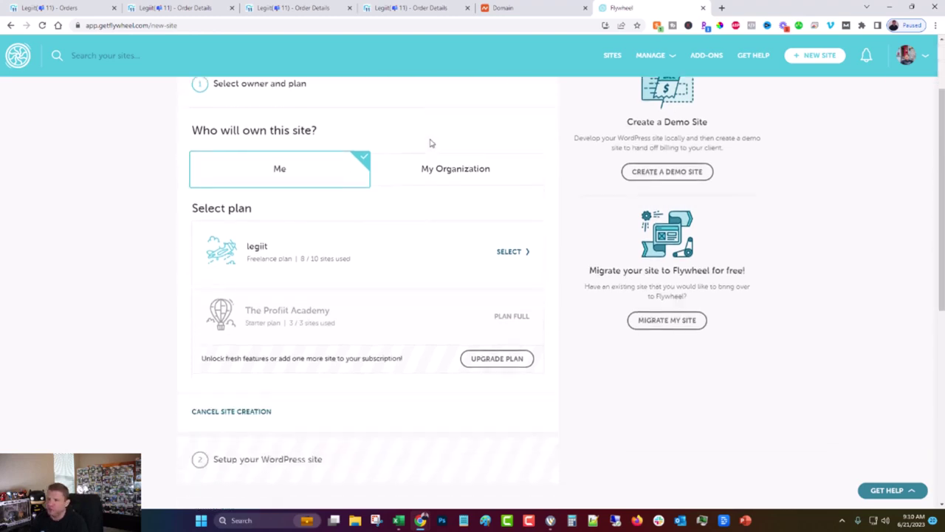
Choose the legiit plan and copy the domain name boxingtribune-news.com from the Legiit order.
click(509, 251)
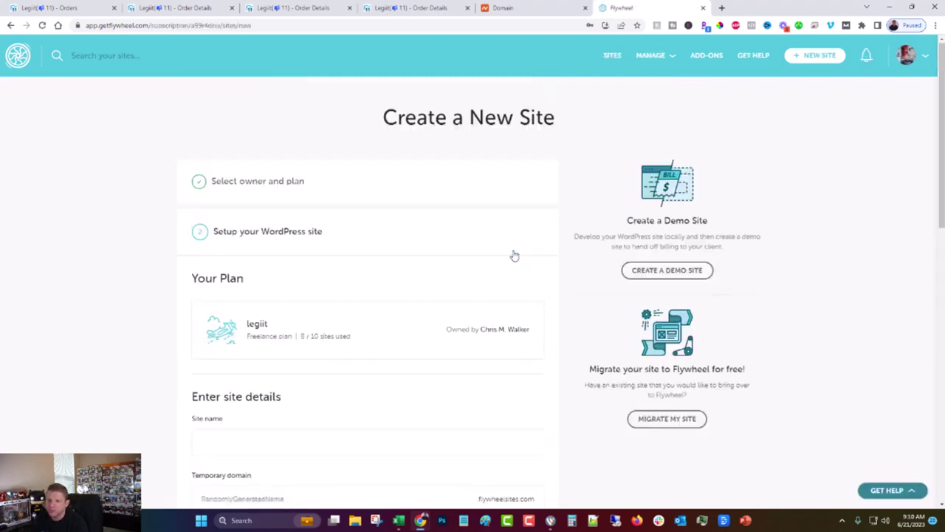
click(523, 6)
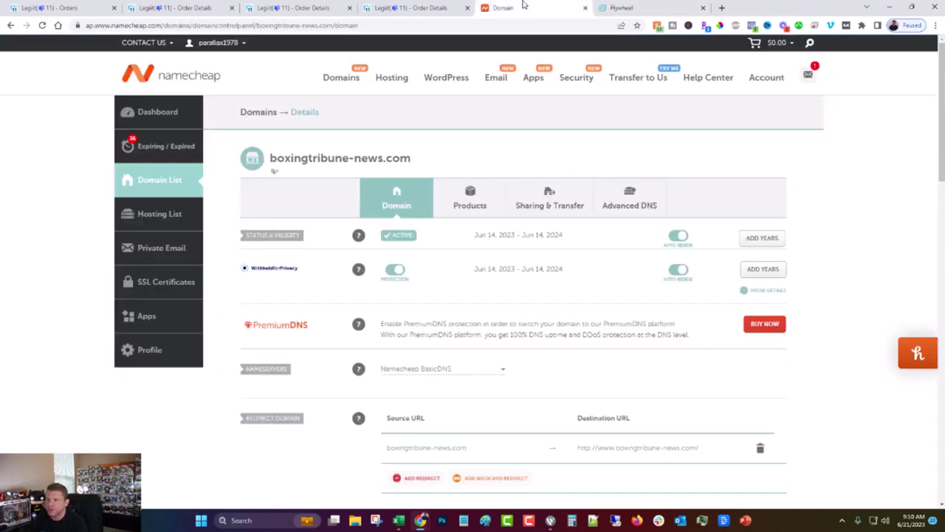
drag(418, 162, 271, 167)
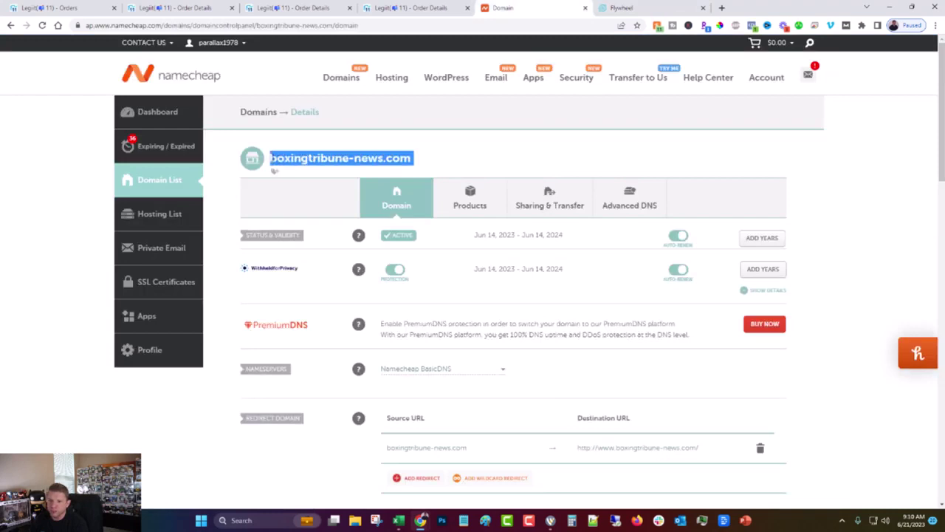
right_click(285, 159)
click(306, 166)
Enter boxingtribune-news.com as site name and boxingtribune-news as temporary domain.
click(621, 8)
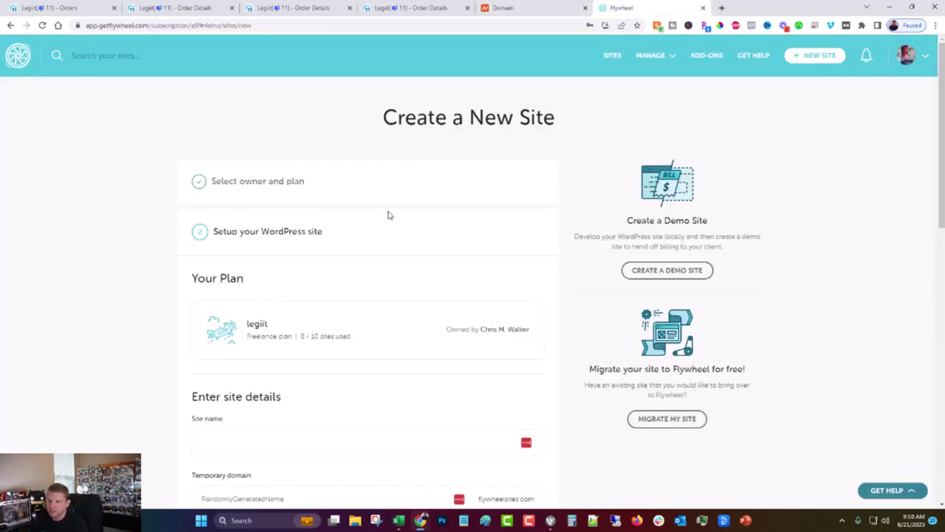
scroll(388, 213, down, 2)
click(216, 345)
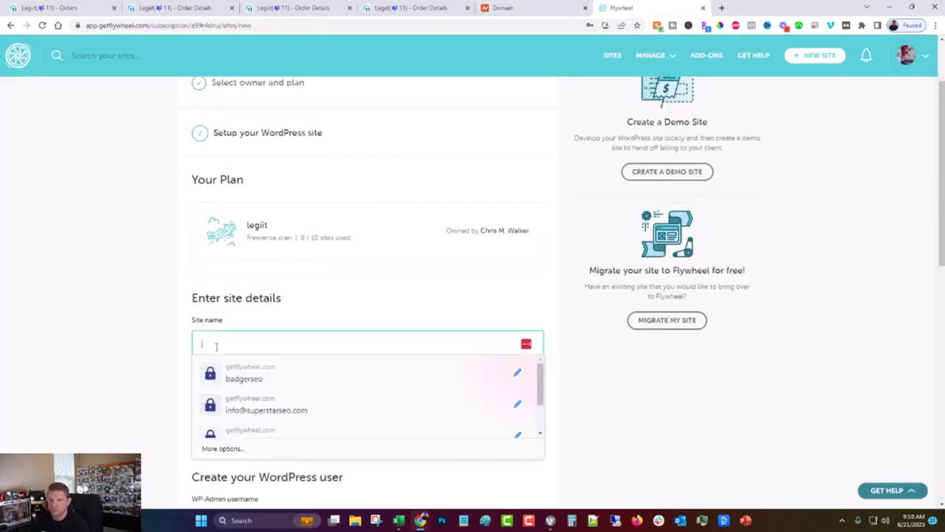
key(ctrl+v)
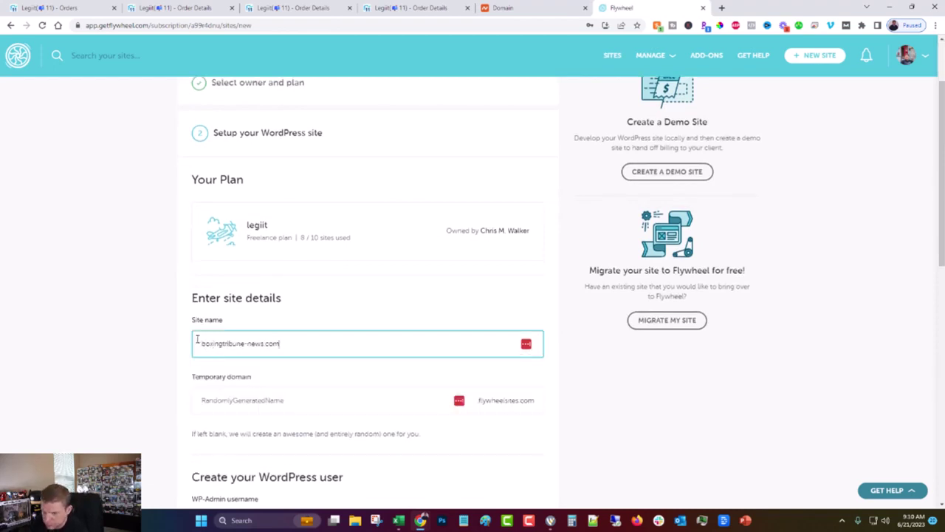
click(219, 400)
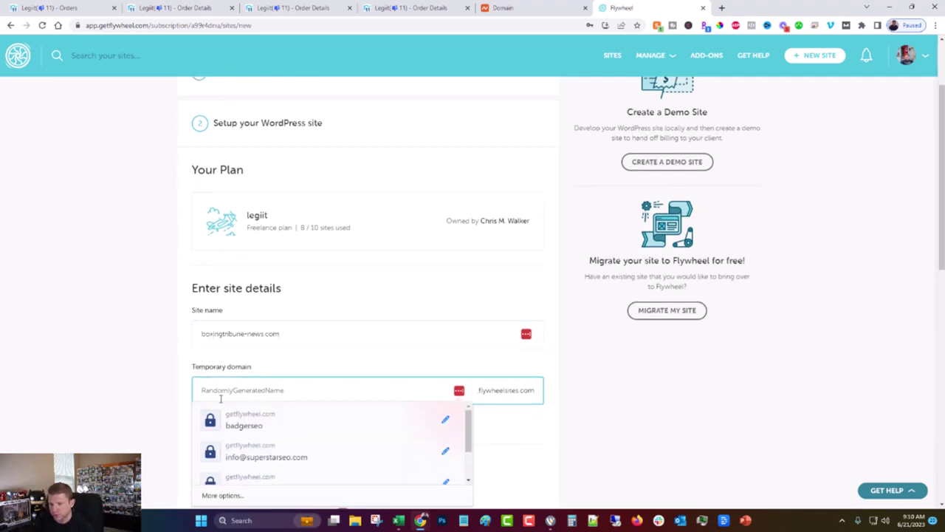
key(ctrl+v)
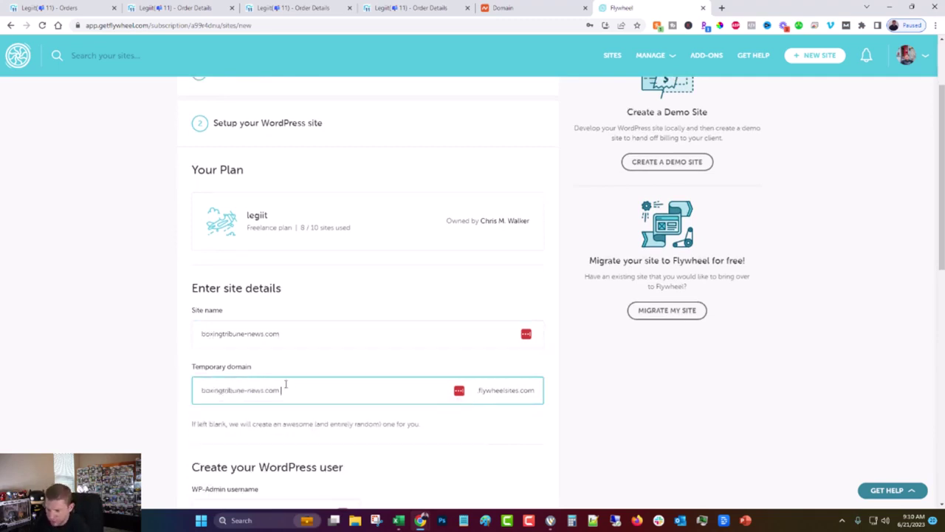
key(BackSpace)
key(BackSpace)
key(BackSpace)
key(BackSpace)
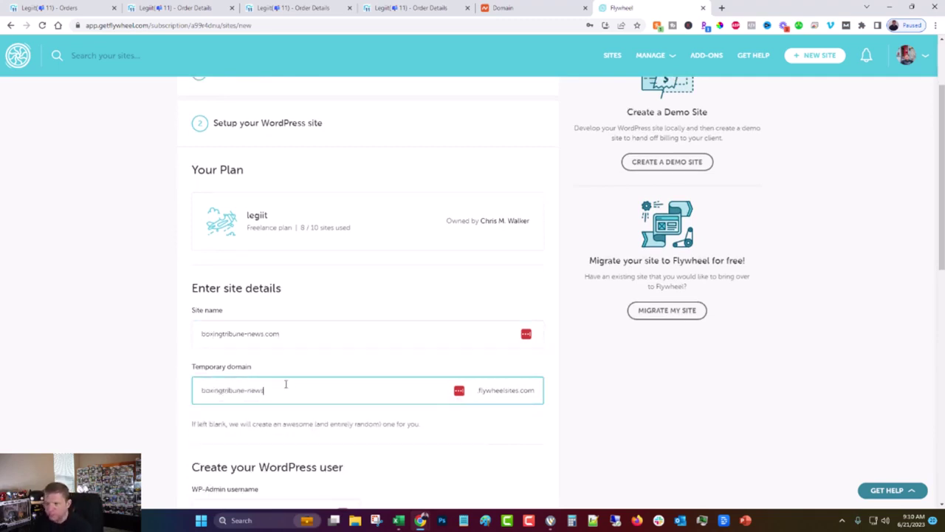
Set the WP-Admin username to boxingtribune-news, without .com.
scroll(286, 386, down, 2)
click(261, 413)
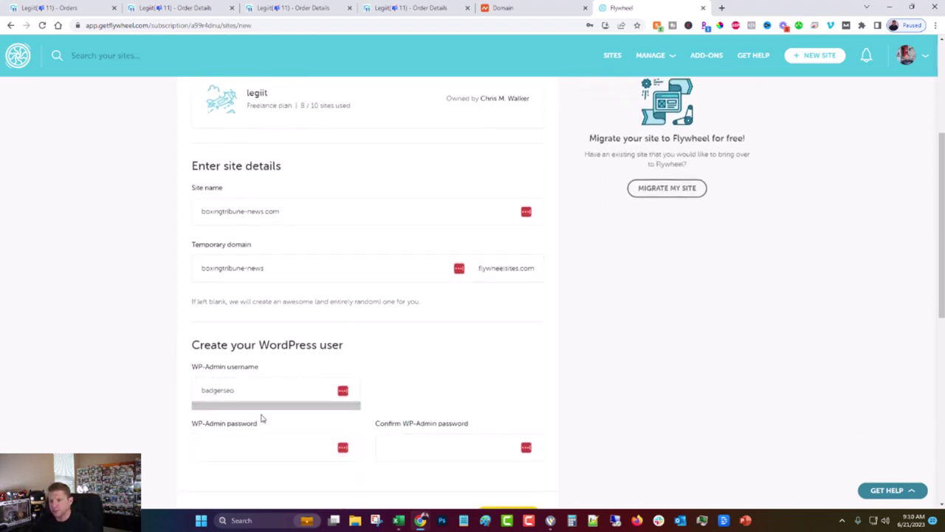
click(258, 392)
key(ctrl+a)
key(ctrl+v)
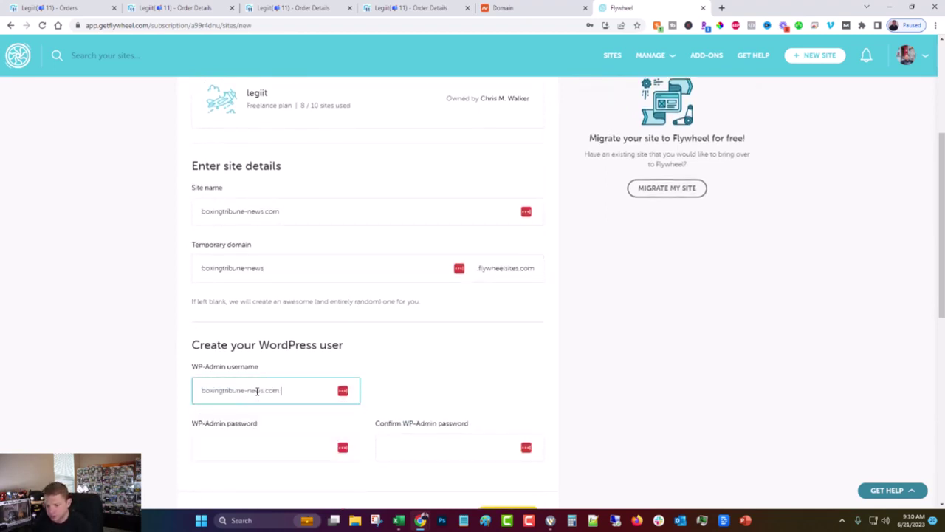
drag(264, 390, 300, 393)
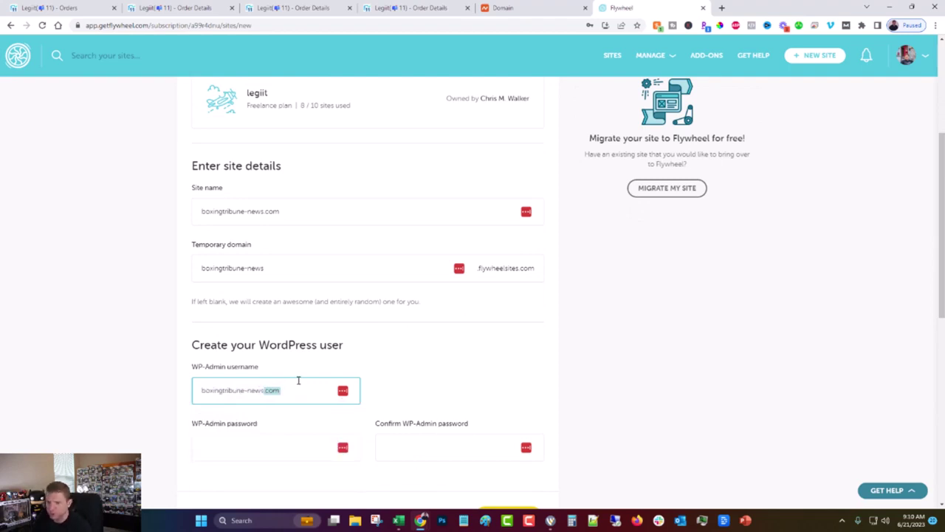
key(BackSpace)
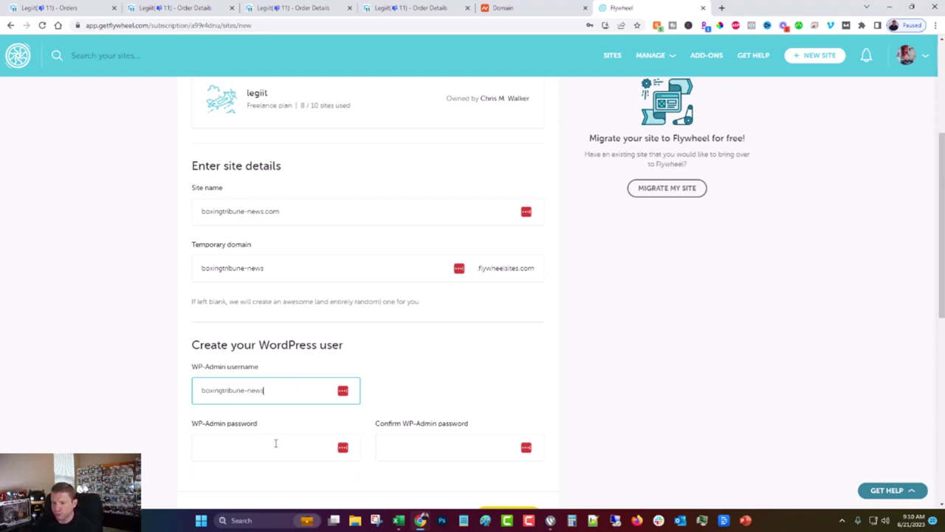
click(721, 8)
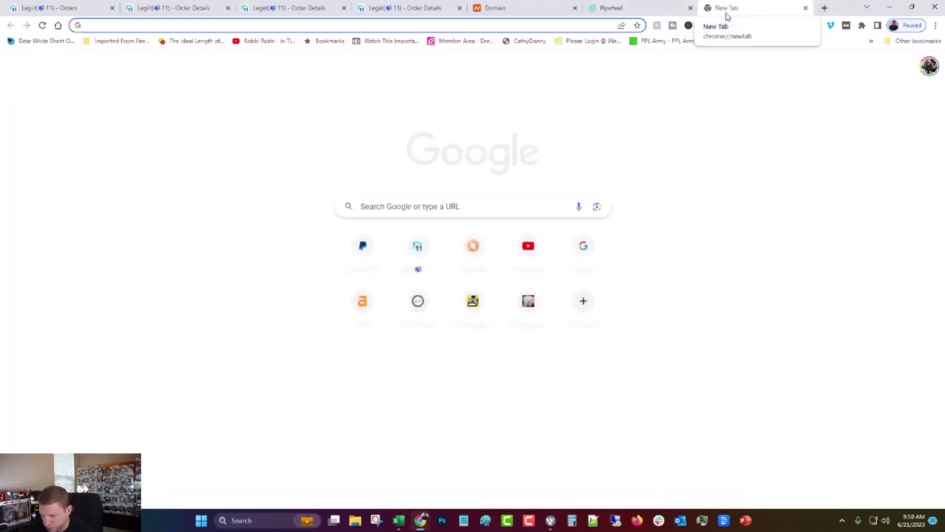
key(ctrl+w)
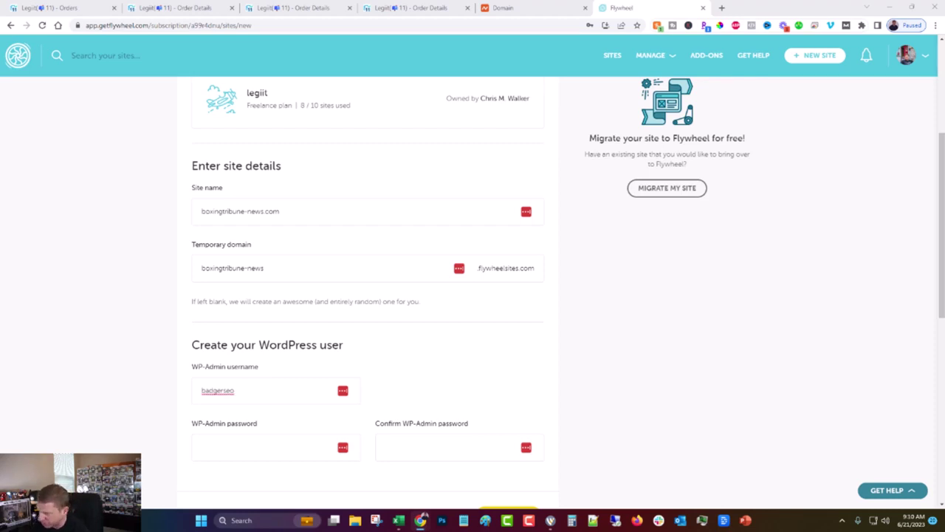
scroll(651, 404, down, 2)
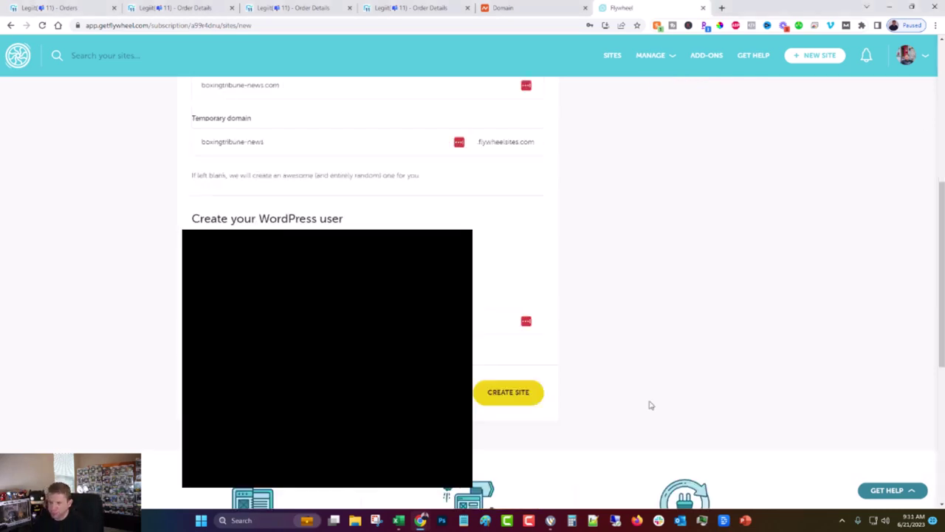
Create the boxingtribune-news.com site in Flywheel and decline both save-password offers.
click(517, 394)
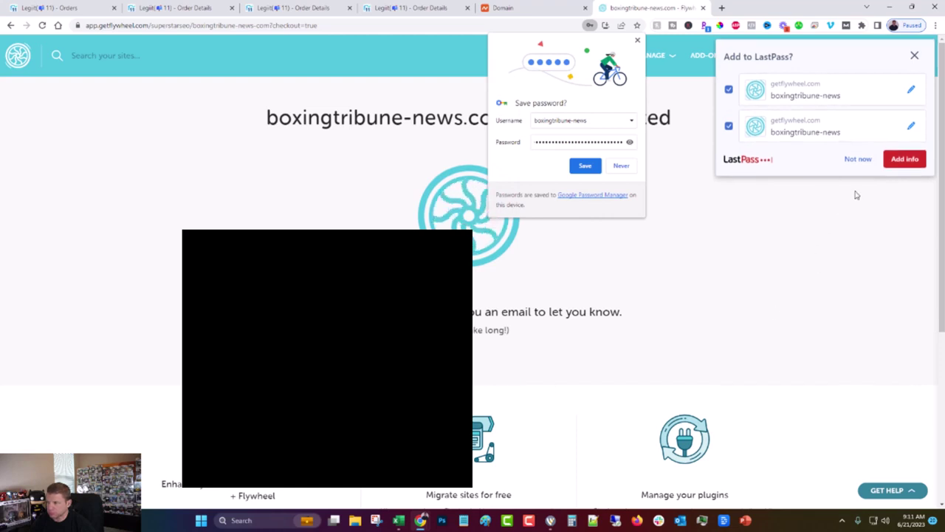
click(857, 159)
click(637, 41)
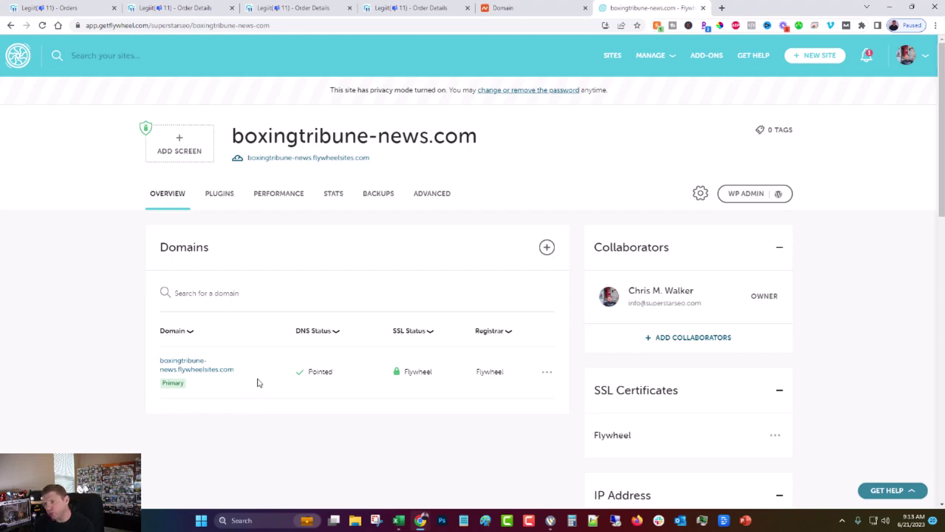
Check the Privacy Mode card, cancel the temporary site's sign-in prompt, and go back to Legiit.
scroll(260, 369, down, 1)
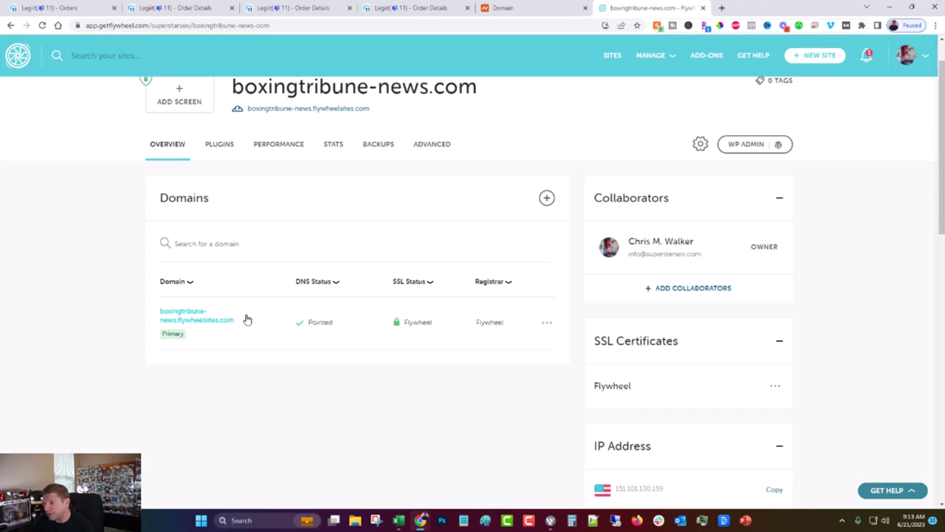
scroll(247, 319, down, 4)
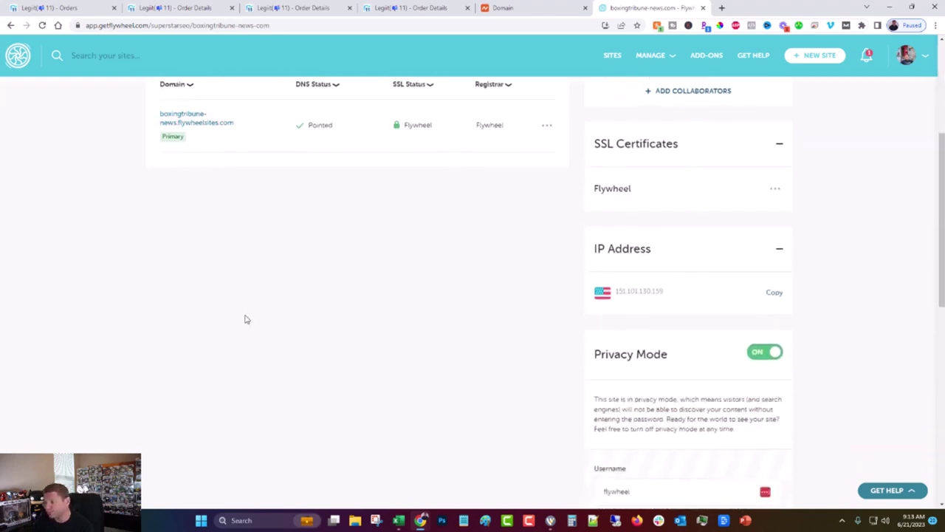
scroll(667, 332, down, 2)
scroll(666, 332, up, 1)
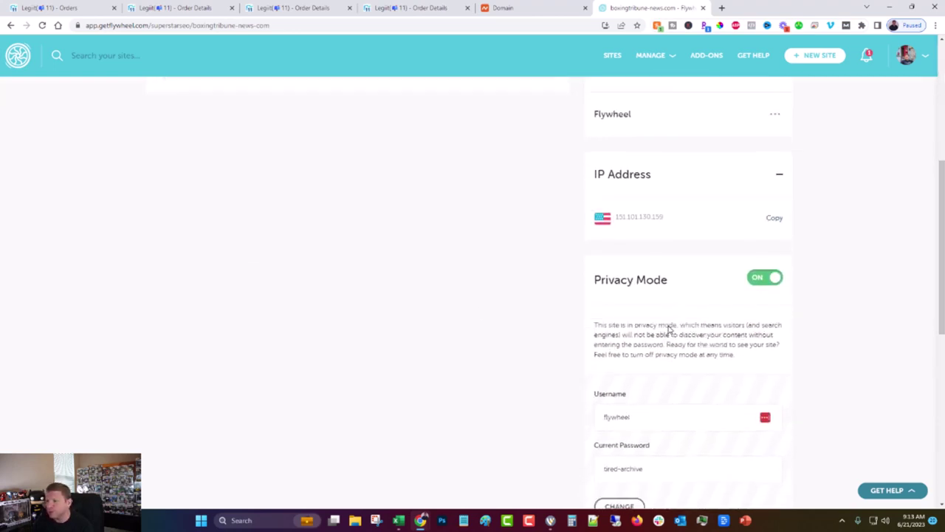
scroll(647, 328, down, 2)
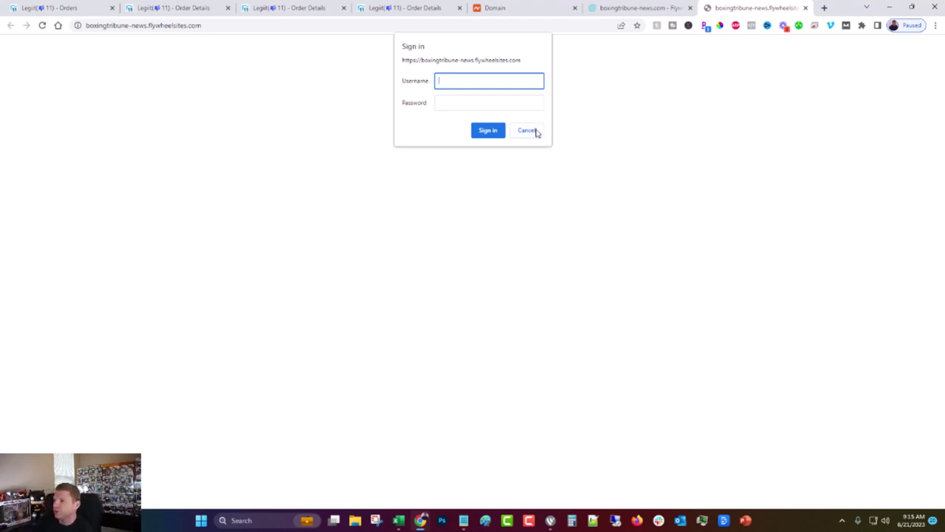
click(526, 130)
click(302, 6)
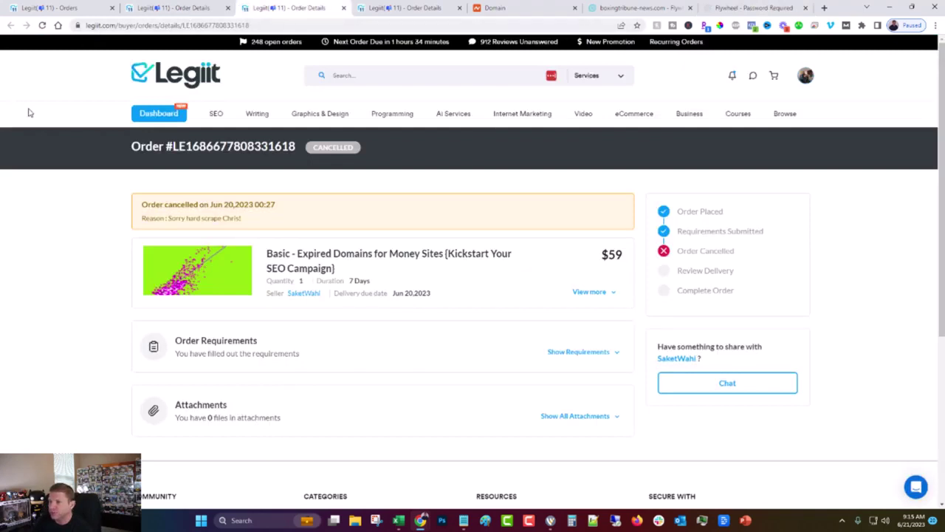
Browse Programming > Web Design gigs, load more with Show More, and select the URL path.
mouse_move(397, 118)
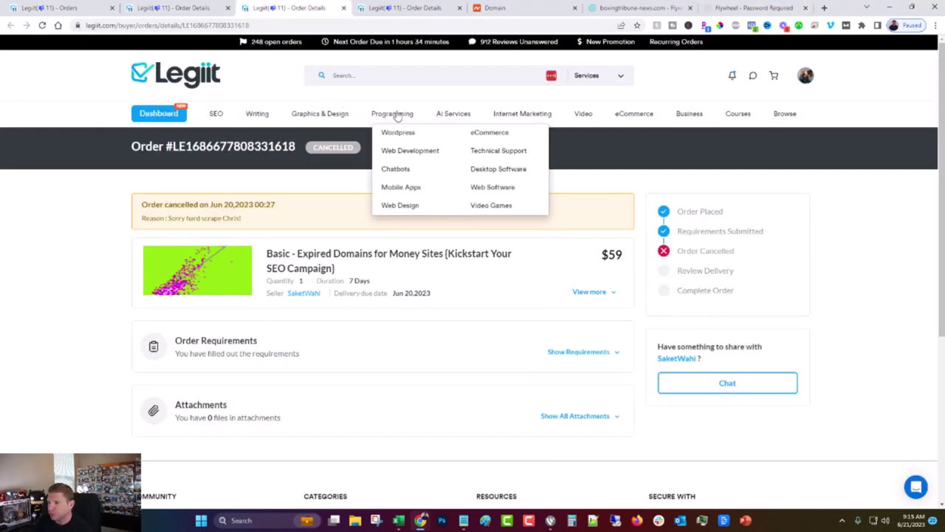
click(416, 209)
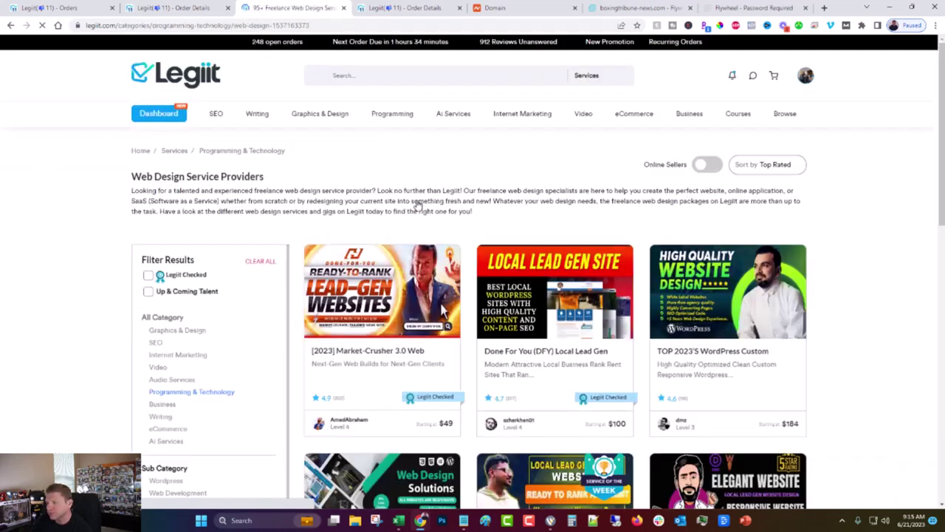
scroll(418, 205, down, 2)
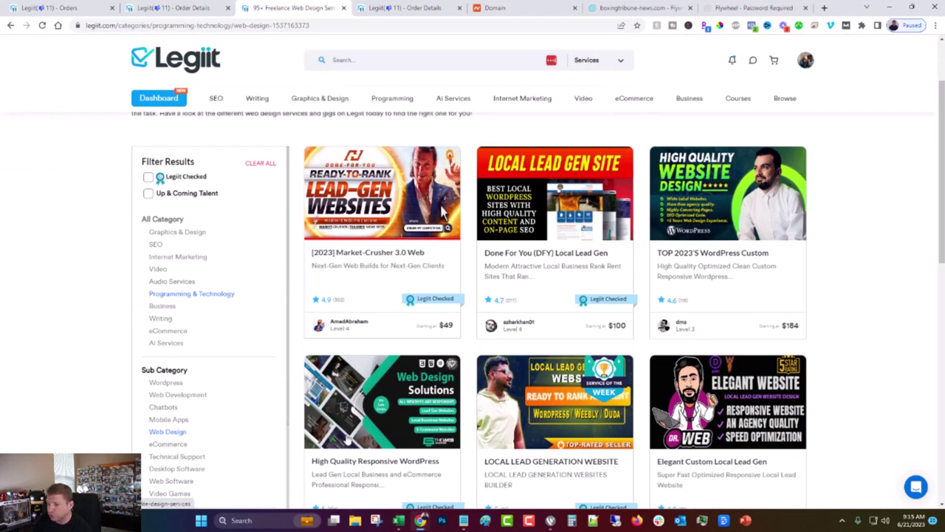
scroll(369, 362, down, 1)
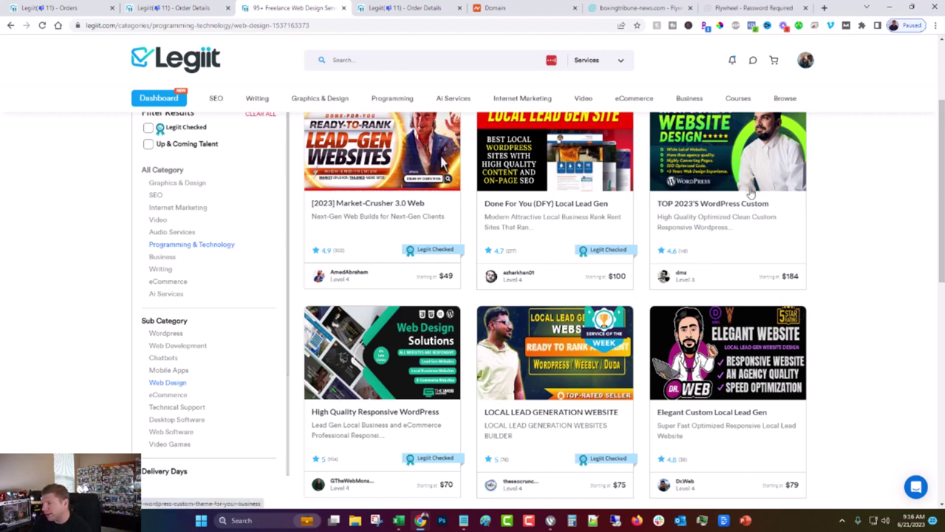
scroll(750, 193, down, 2)
scroll(749, 195, down, 1)
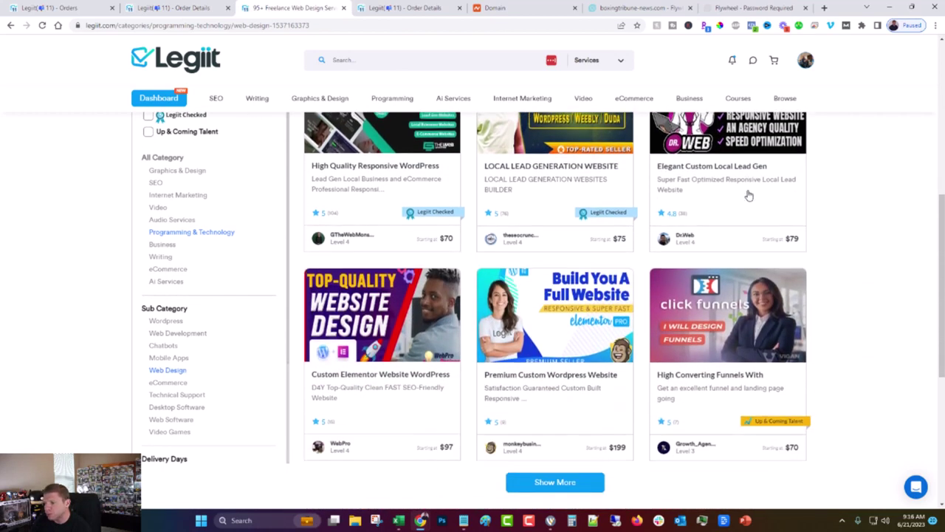
click(556, 481)
scroll(560, 480, down, 4)
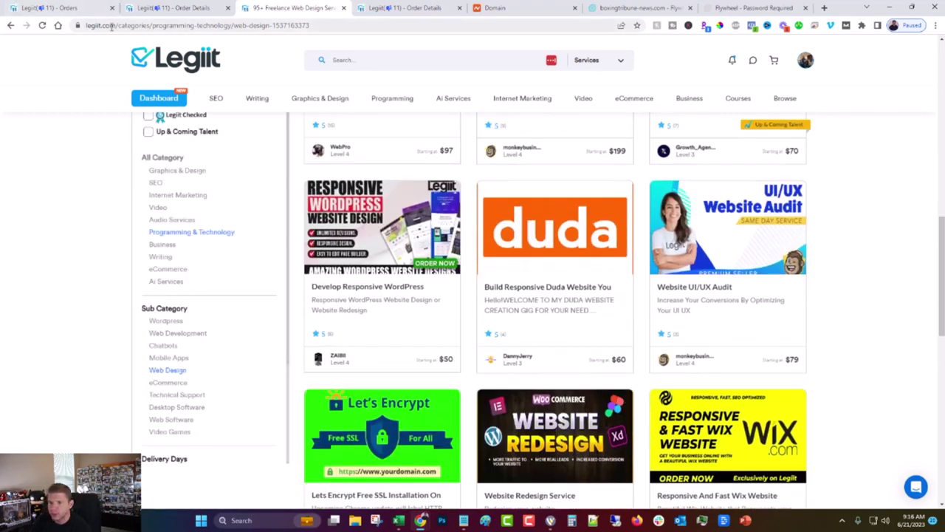
drag(119, 25, 379, 26)
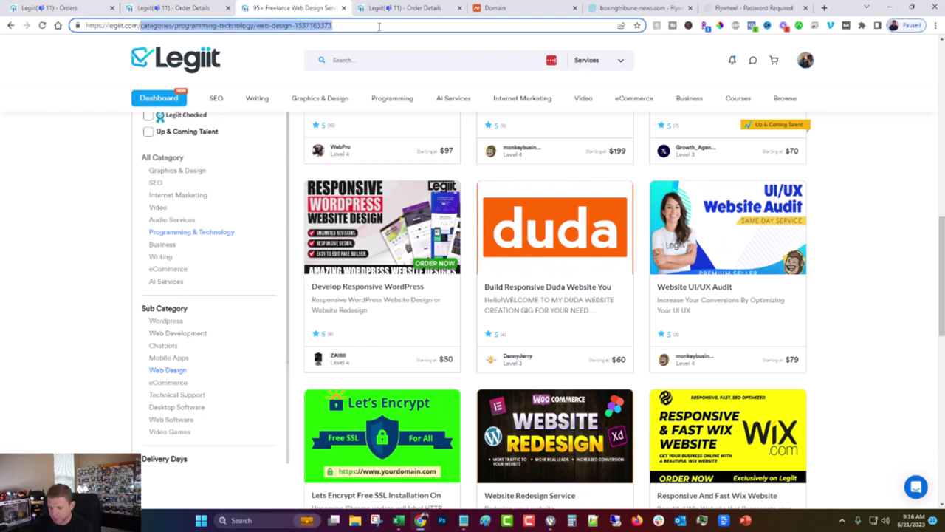
Go to the wordpresspro seller profile and locate its Design And Develop Responsive WordPress gig.
text(wordpresspro)
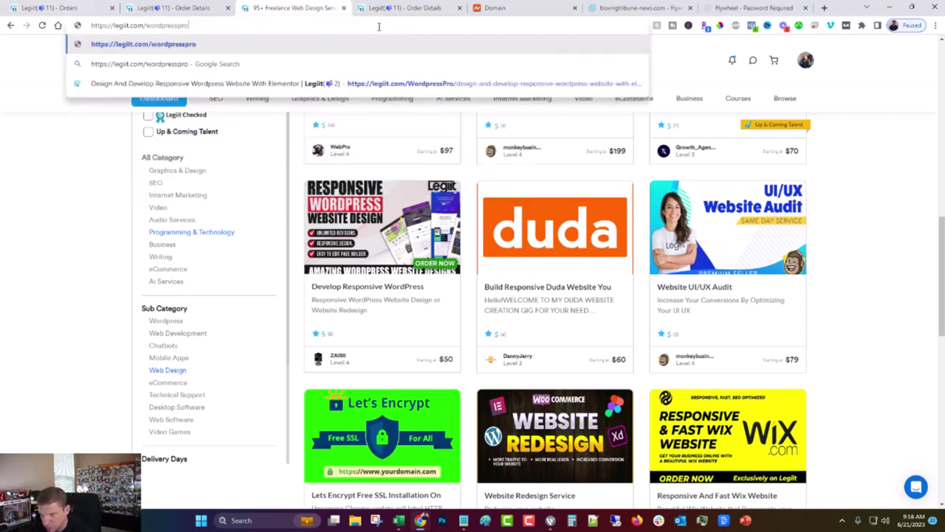
key(Return)
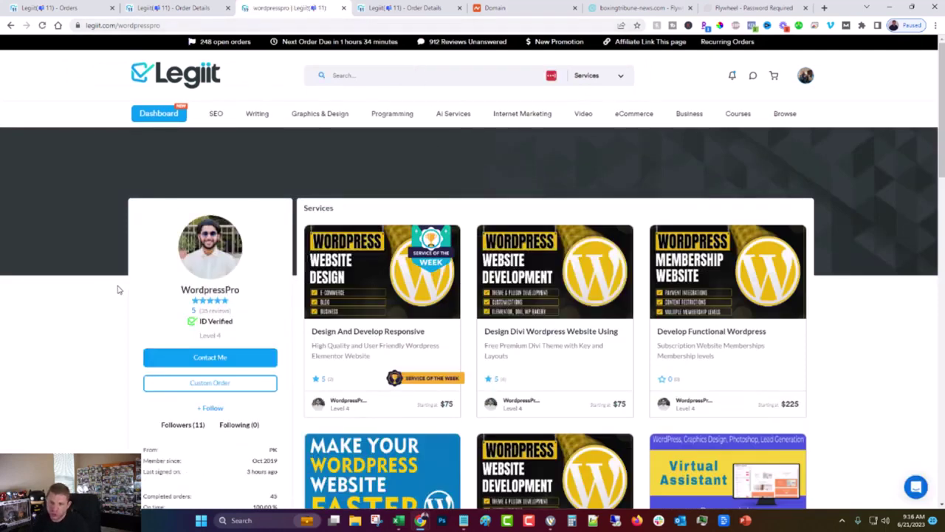
drag(255, 294, 162, 291)
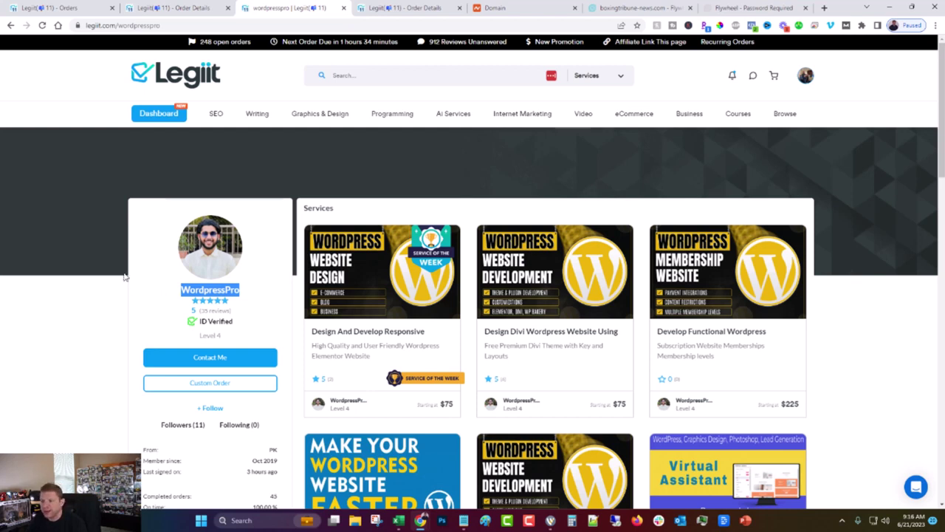
scroll(124, 273, down, 1)
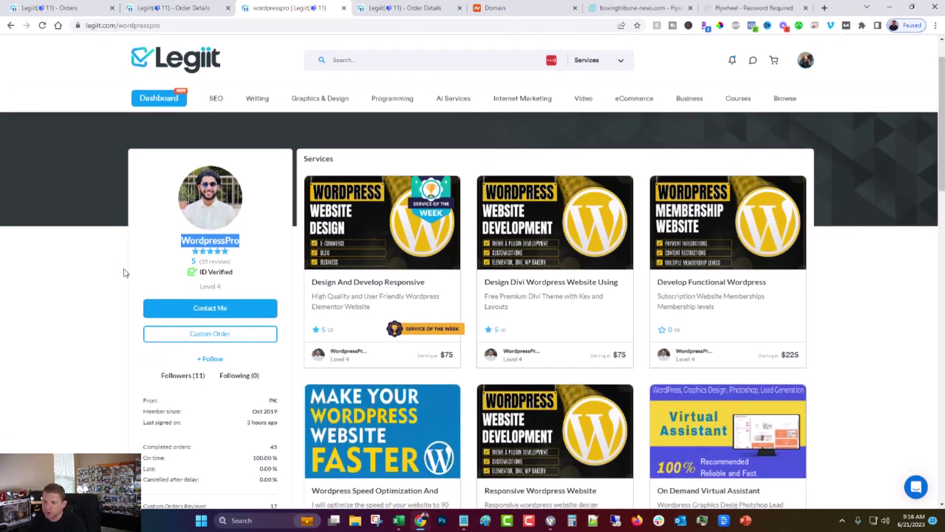
scroll(124, 273, down, 1)
scroll(124, 273, down, 3)
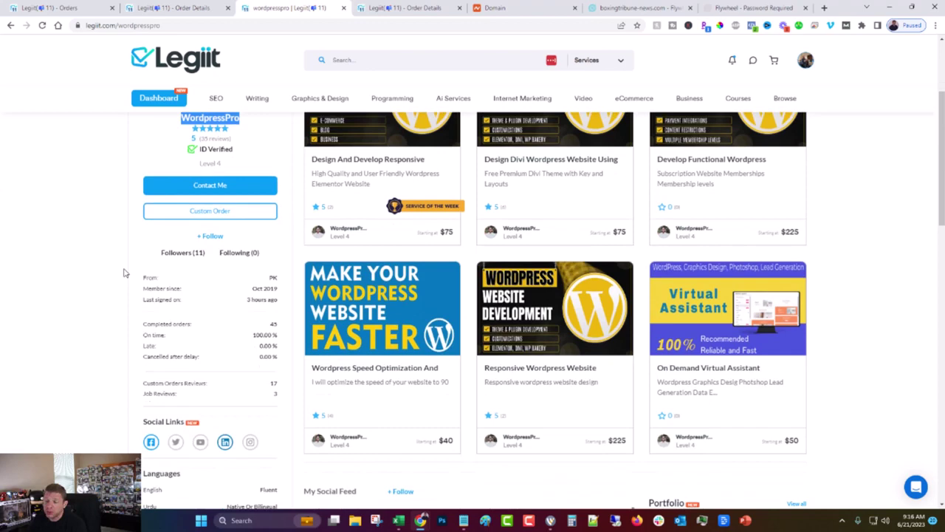
scroll(124, 273, up, 3)
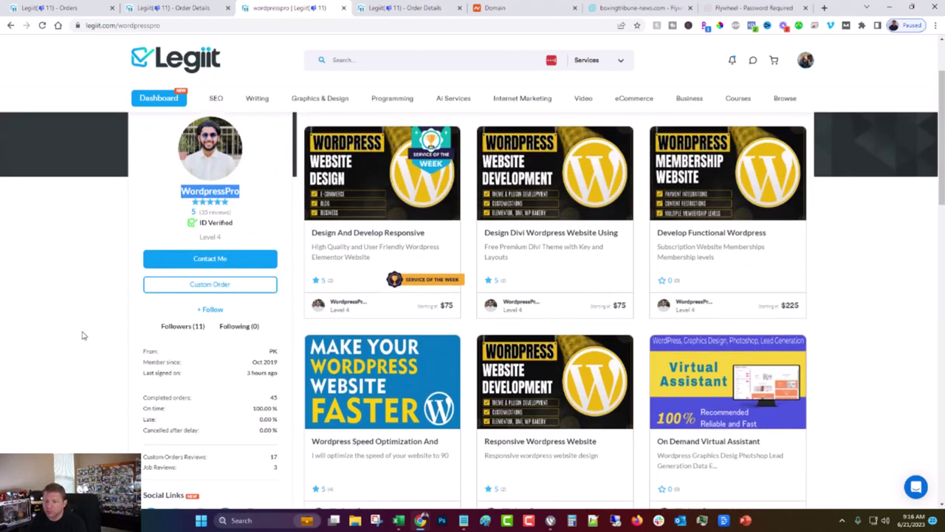
scroll(106, 294, up, 2)
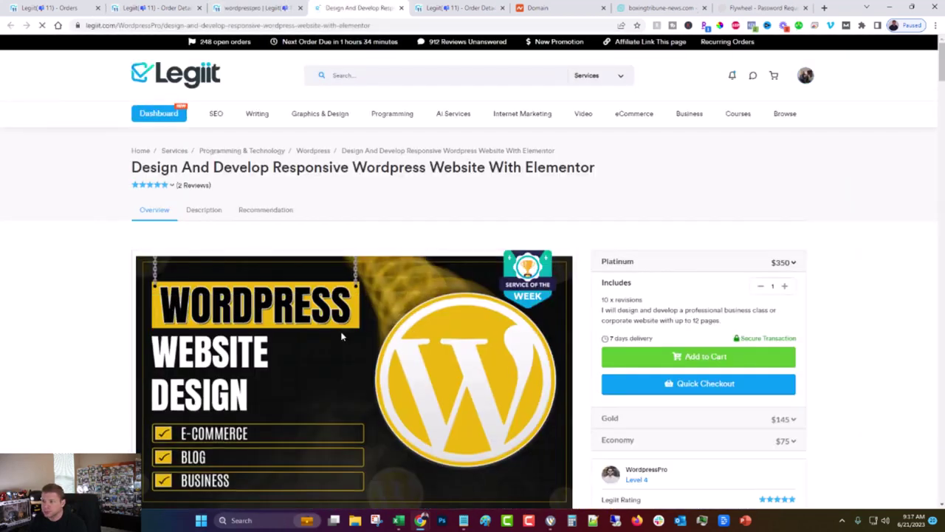
Expand the $75 Economy package details and add that package to the cart.
scroll(546, 279, down, 3)
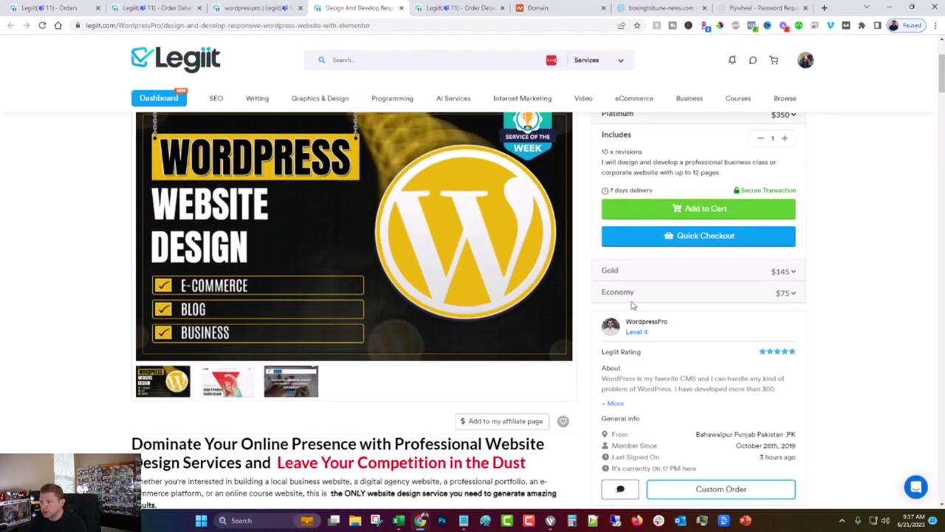
click(629, 300)
scroll(595, 297, up, 1)
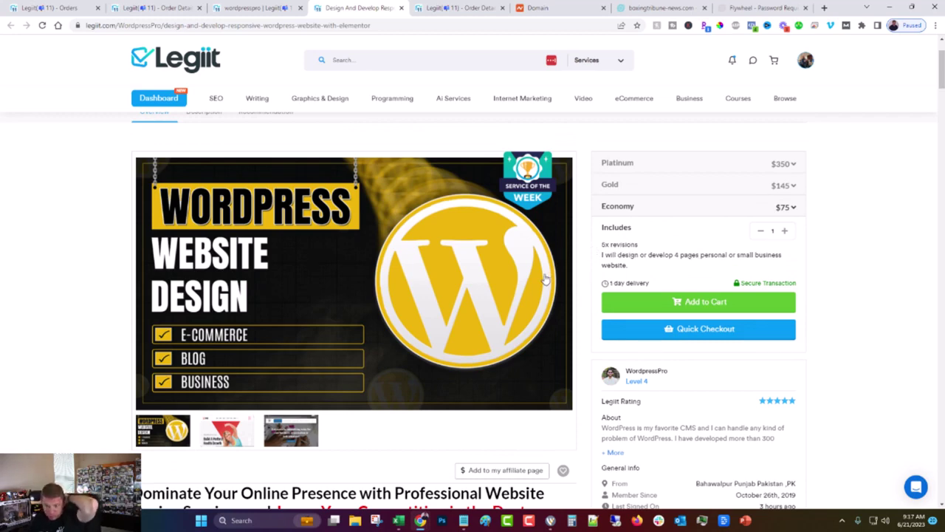
scroll(547, 277, down, 1)
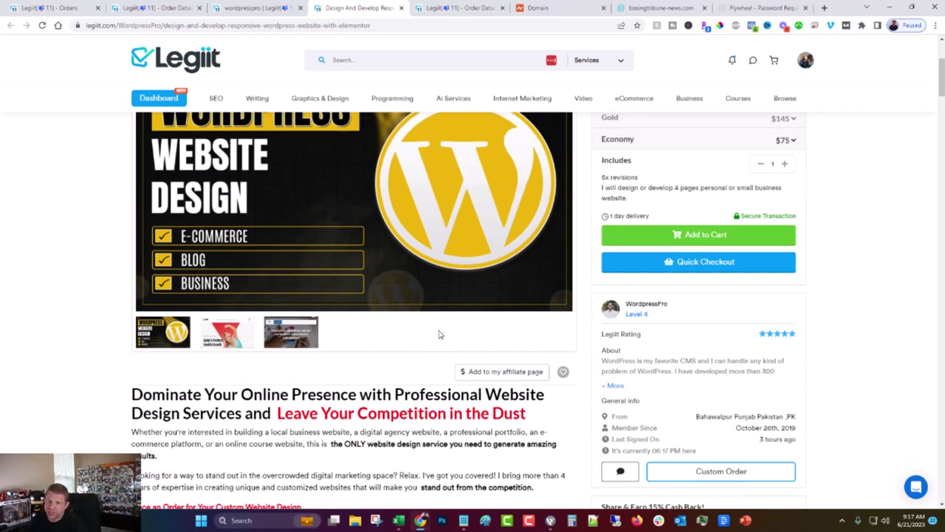
scroll(457, 317, up, 2)
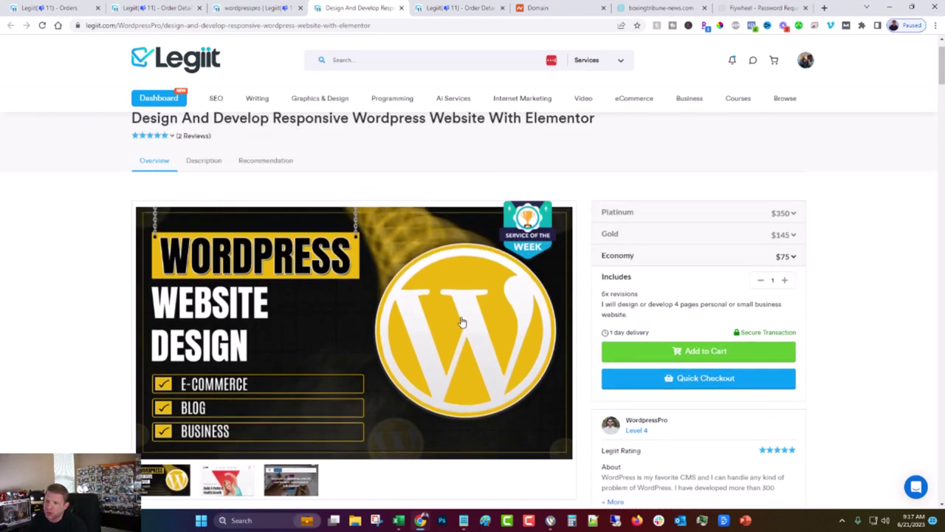
click(696, 354)
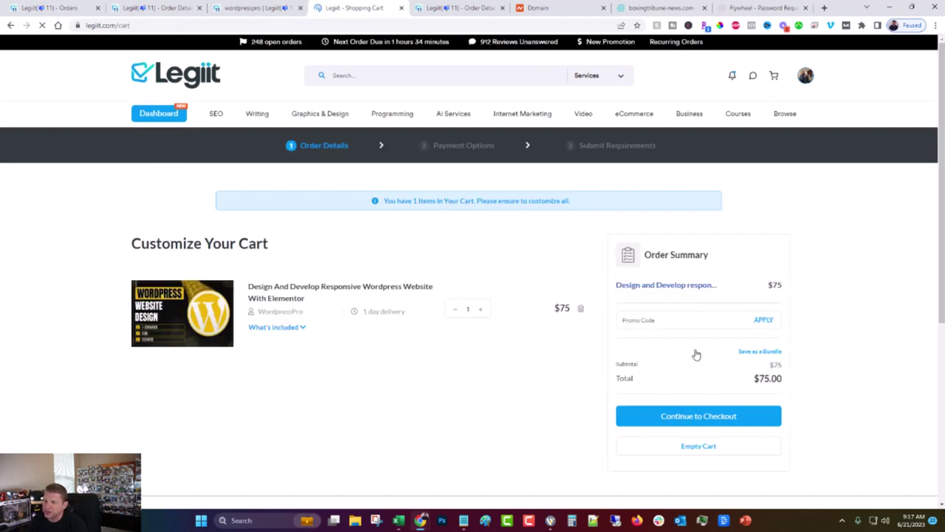
Check out the $75 order with the Wallet balance and open its Submit Requirements form.
click(664, 418)
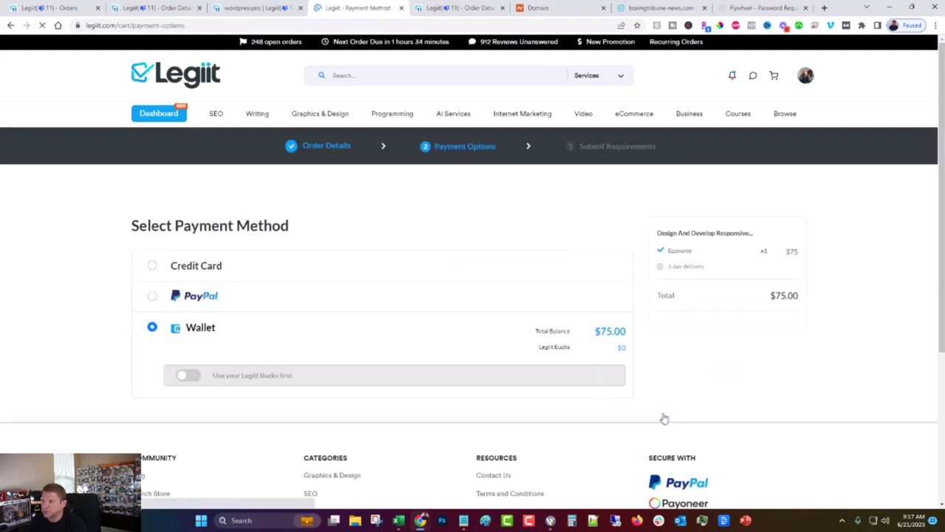
click(713, 331)
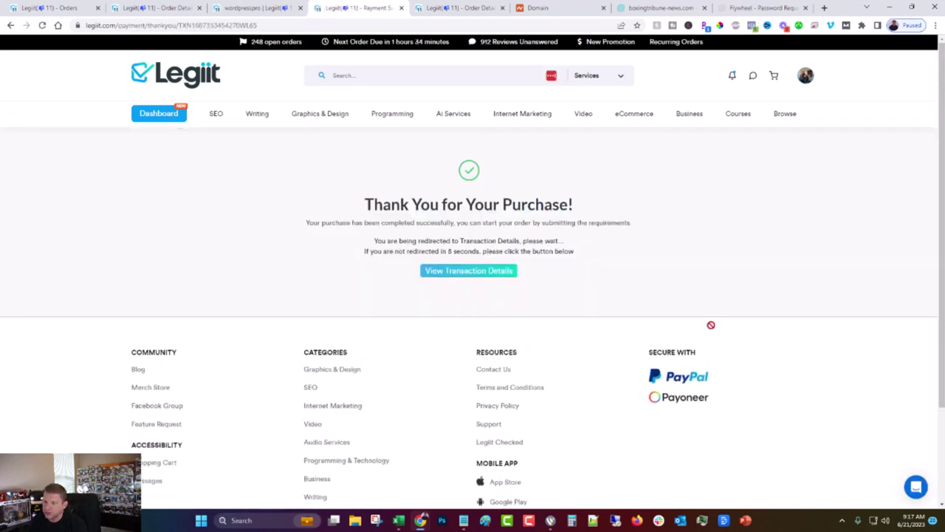
click(458, 271)
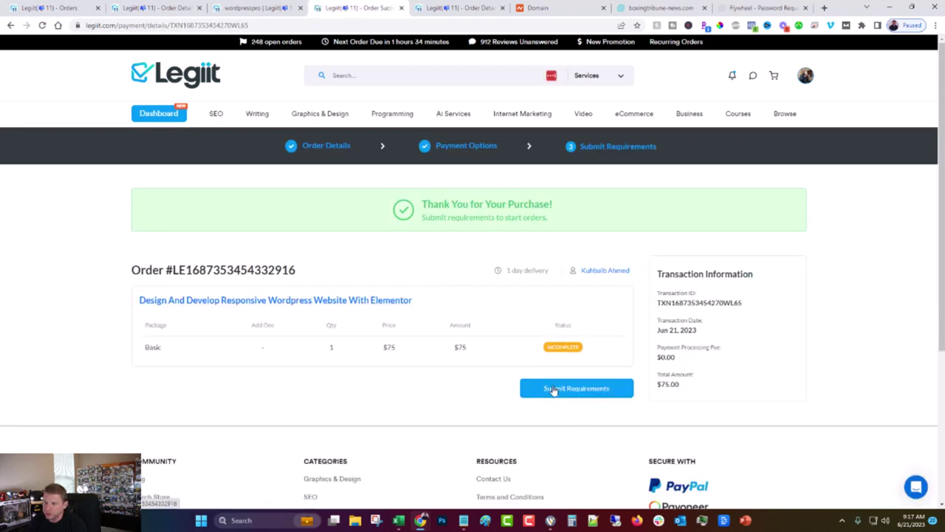
click(553, 389)
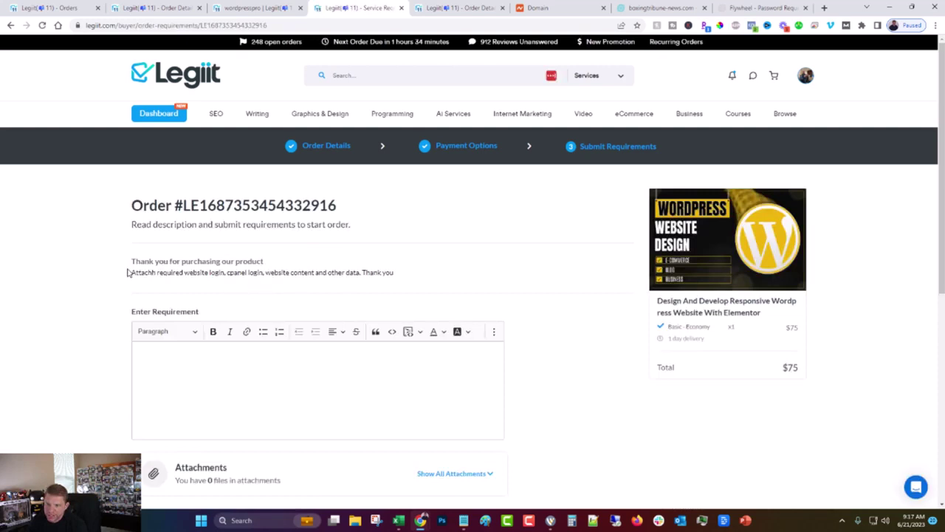
drag(130, 272, 184, 273)
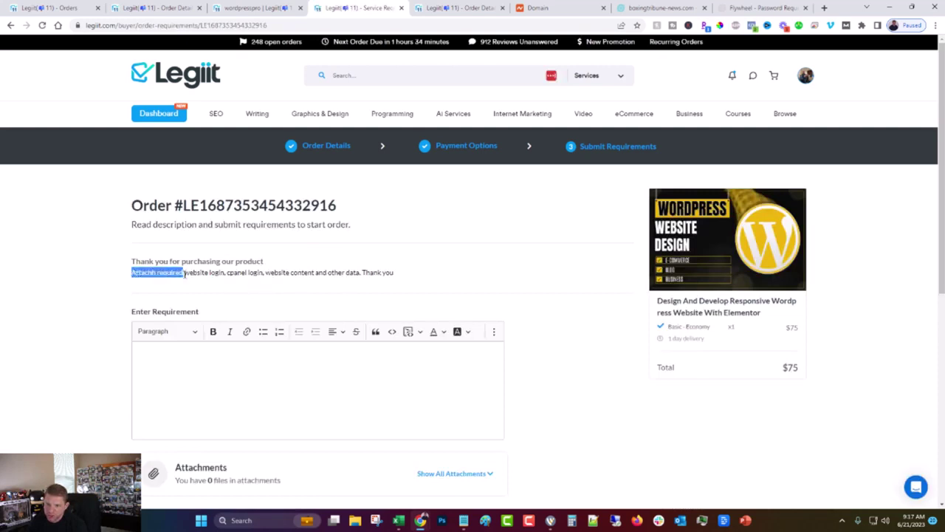
click(193, 273)
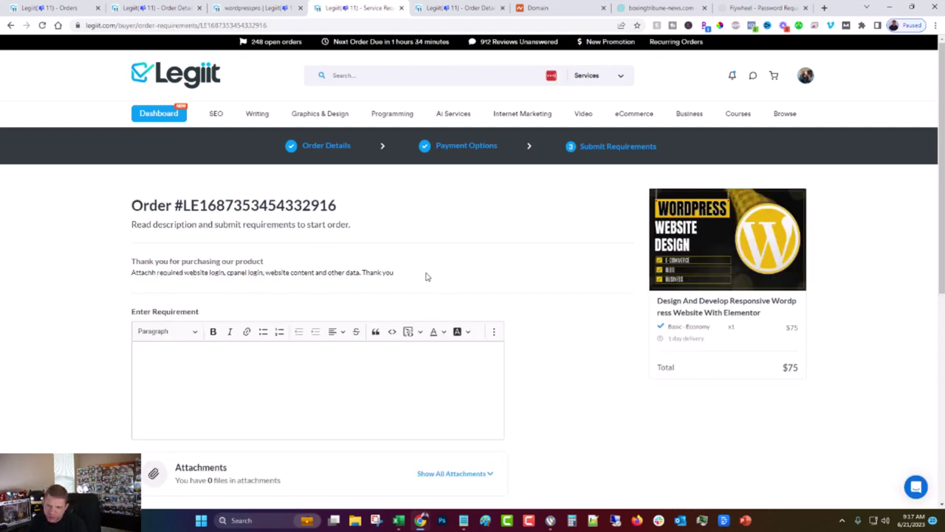
drag(426, 274, 125, 283)
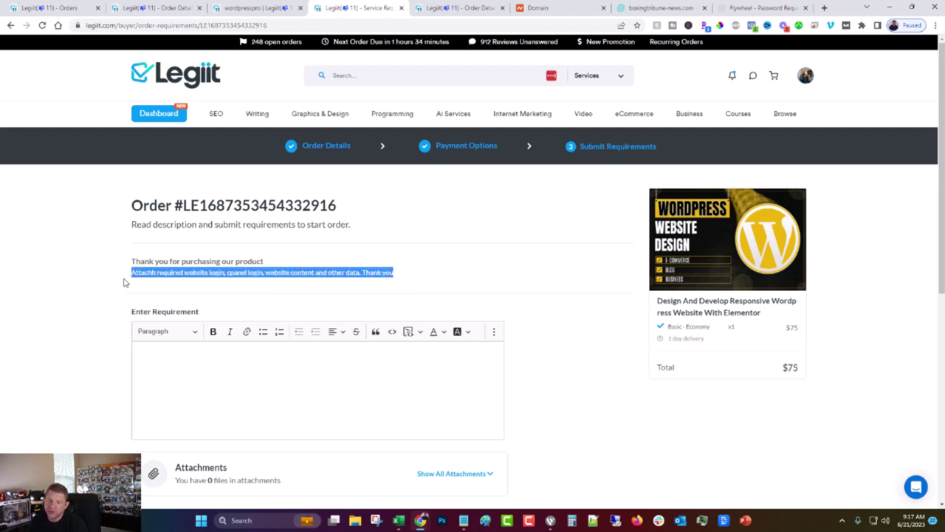
scroll(133, 279, down, 2)
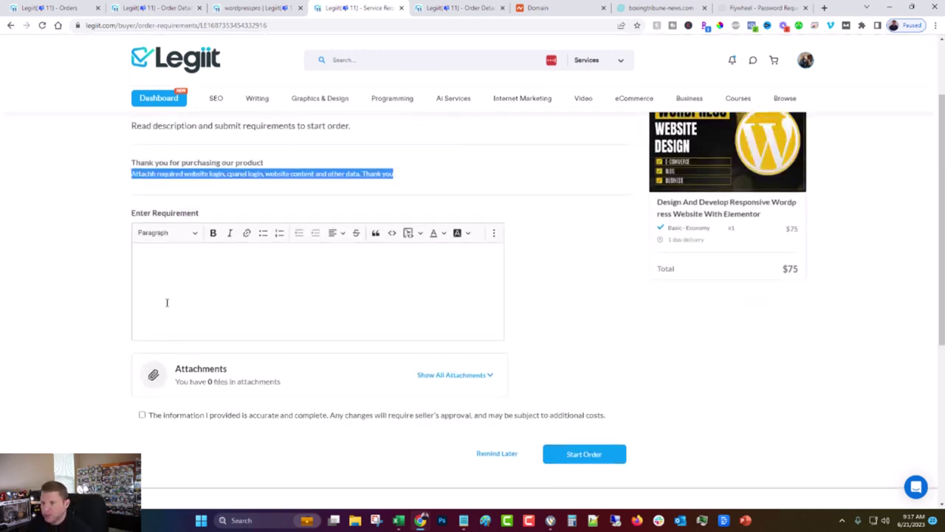
click(168, 302)
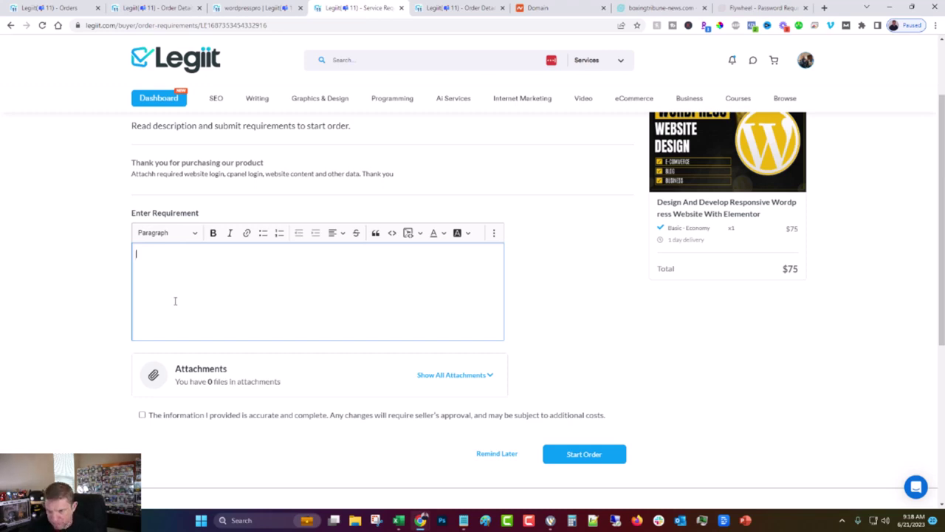
Request a boxing blog site on tips and gear, noting no content is ready, just get it up.
text(I need a blog)
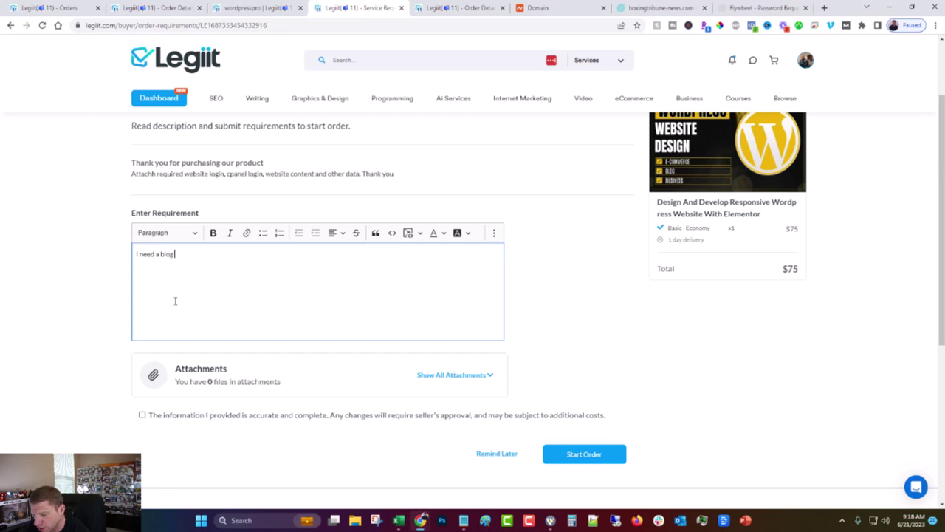
text( style site)
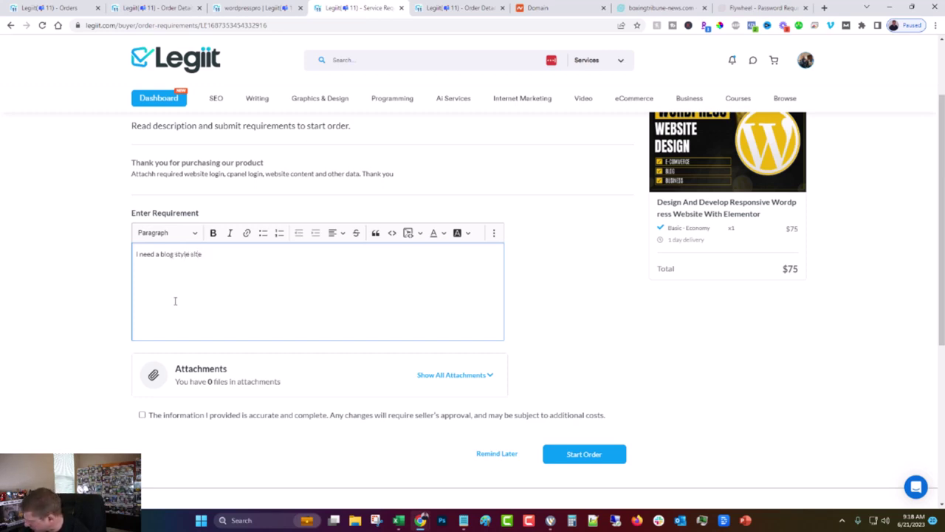
text( that wil)
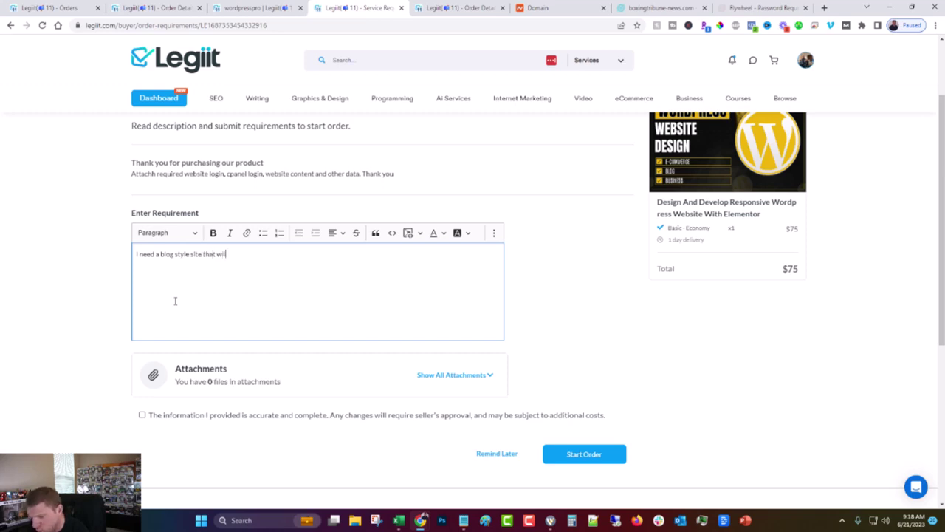
text(l be about boxing, boxing)
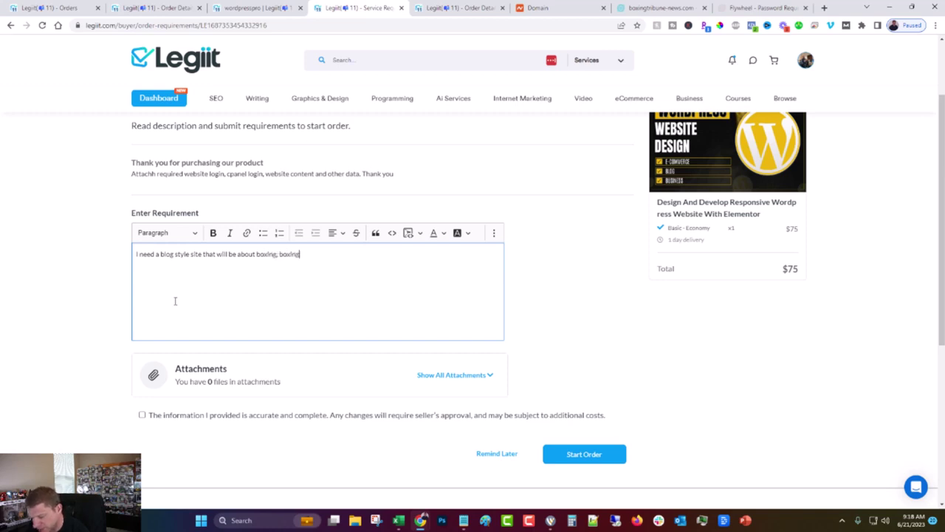
text( tips, boxing gear, and so on...)
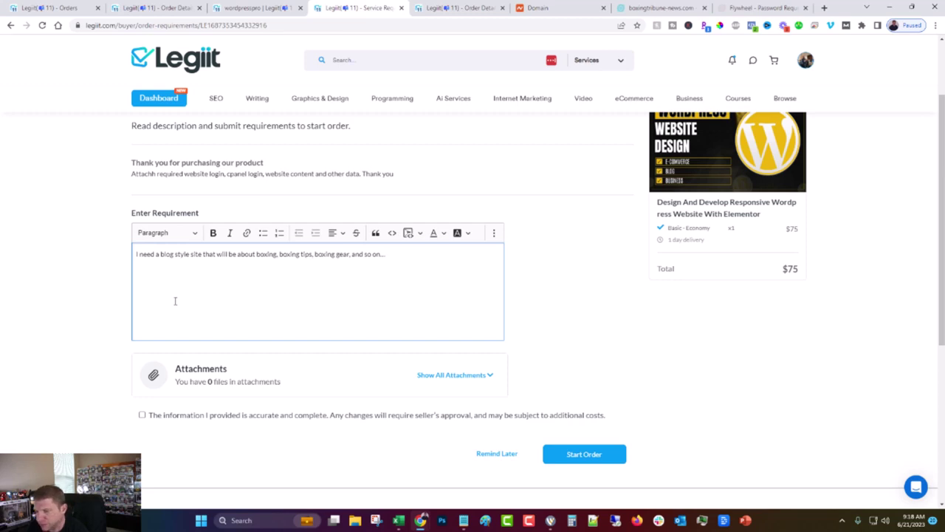
text(If you)
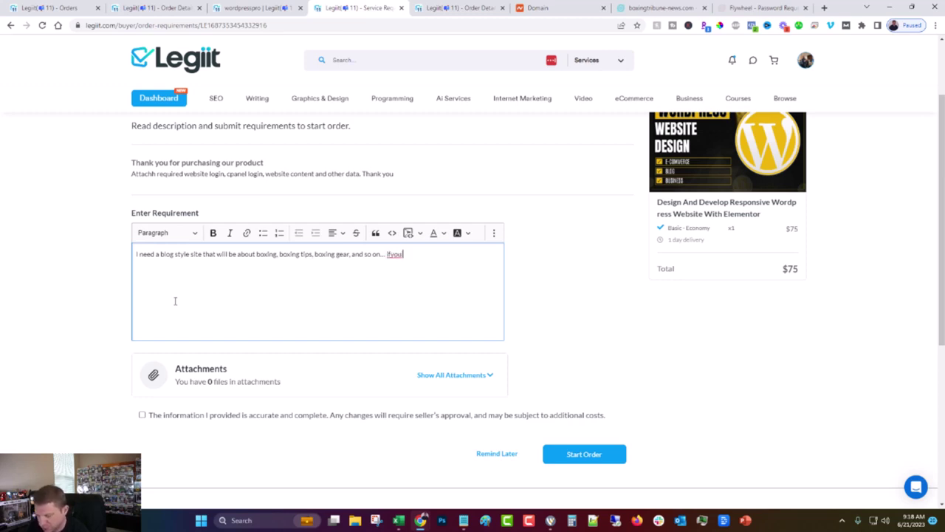
key(BackSpace)
key(BackSpace)
key(BackSpace)
key(BackSpace)
key(BackSpace)
key(BackSpace)
key(BackSpace)
text(I don't have any content)
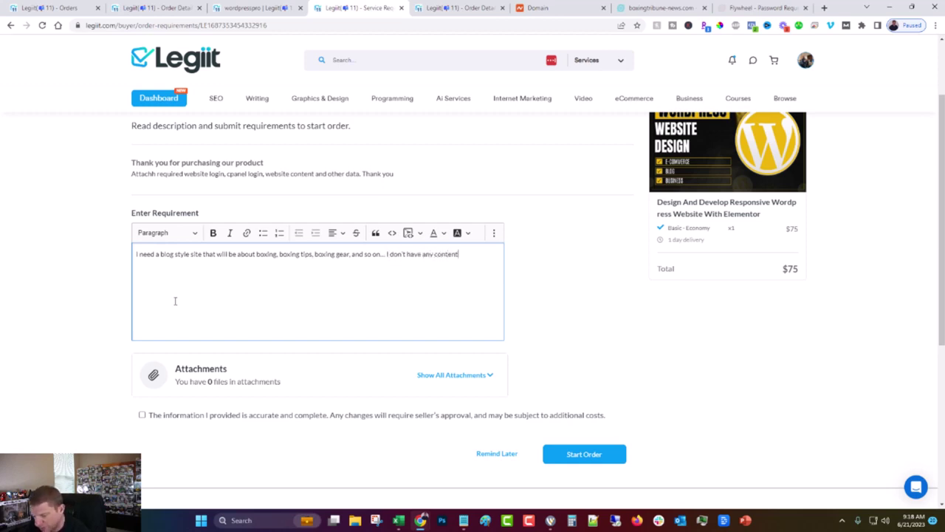
text( ready yet)
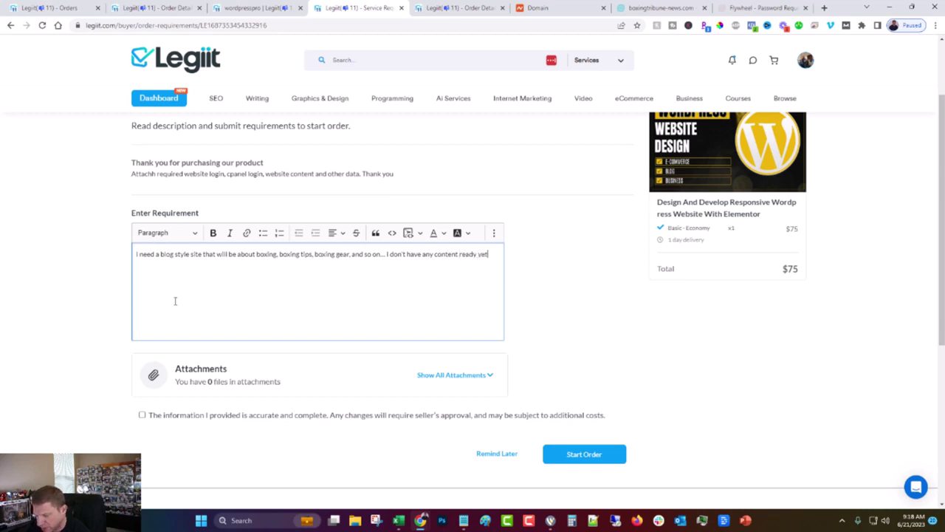
text( so to)
key(BackSpace)
key(BackSpace)
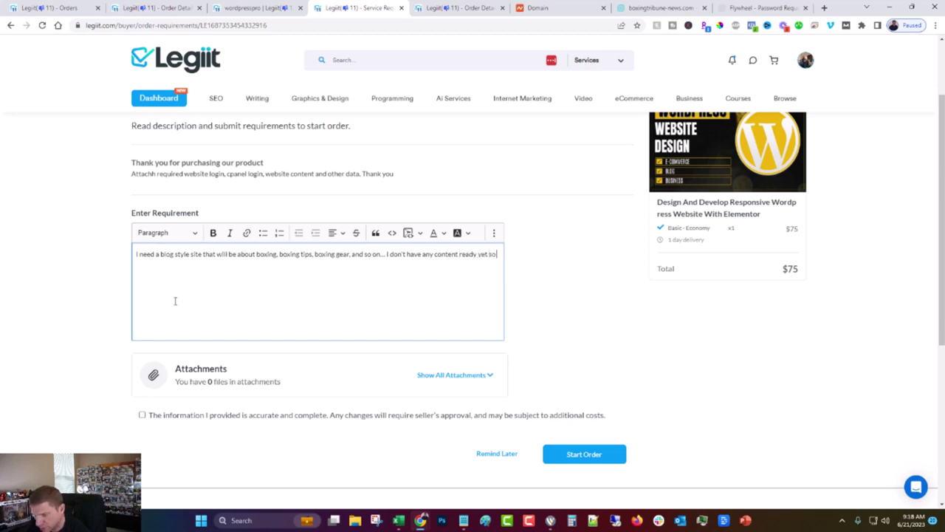
text(don't worry about that)
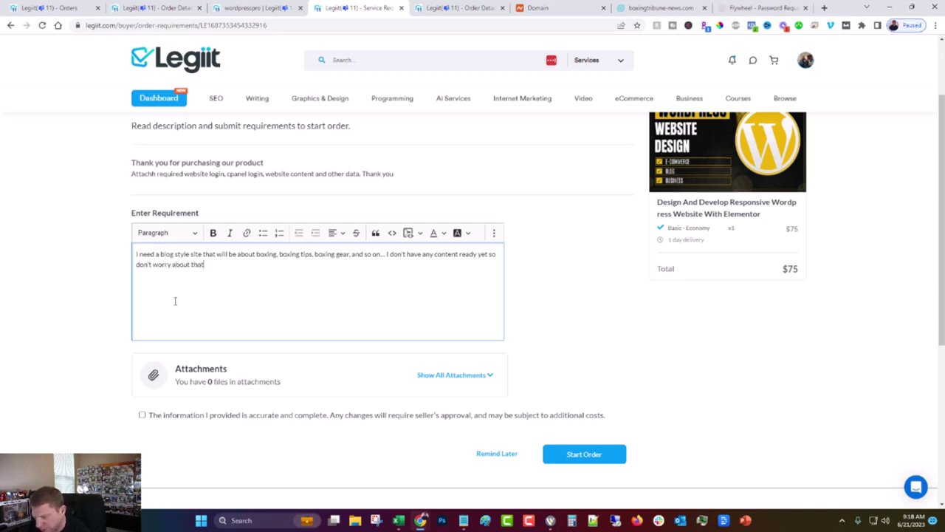
text(, just get th)
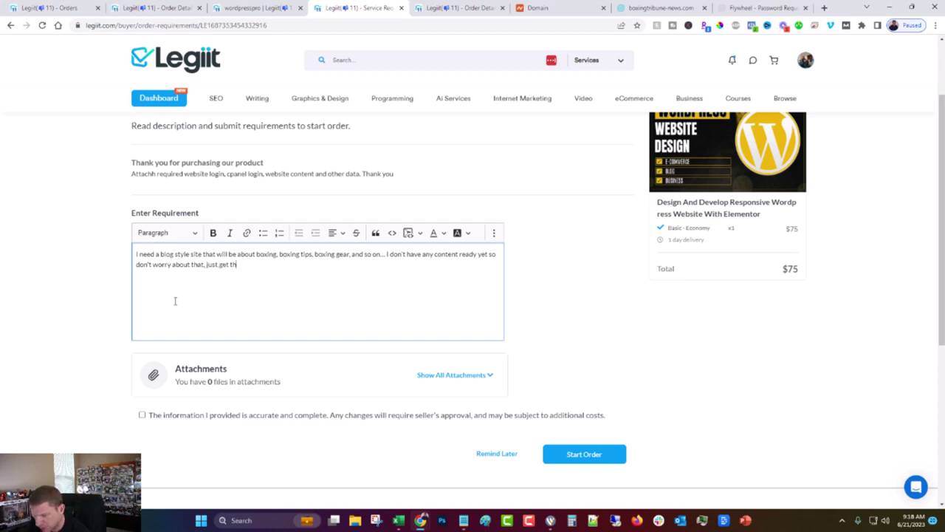
text(e site up.)
Add a line: home page is a blog, plus about, contact and single blog post pages.
key(Return)
text(I need)
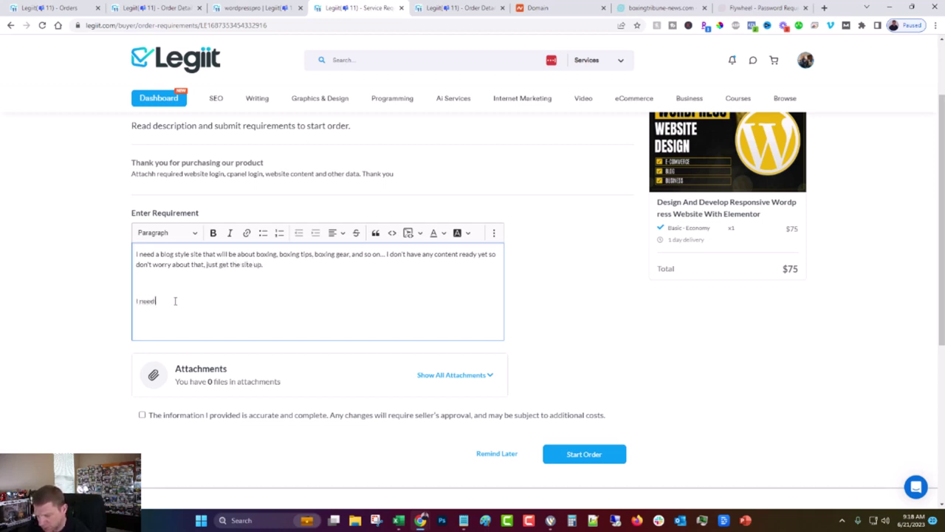
text( a home page)
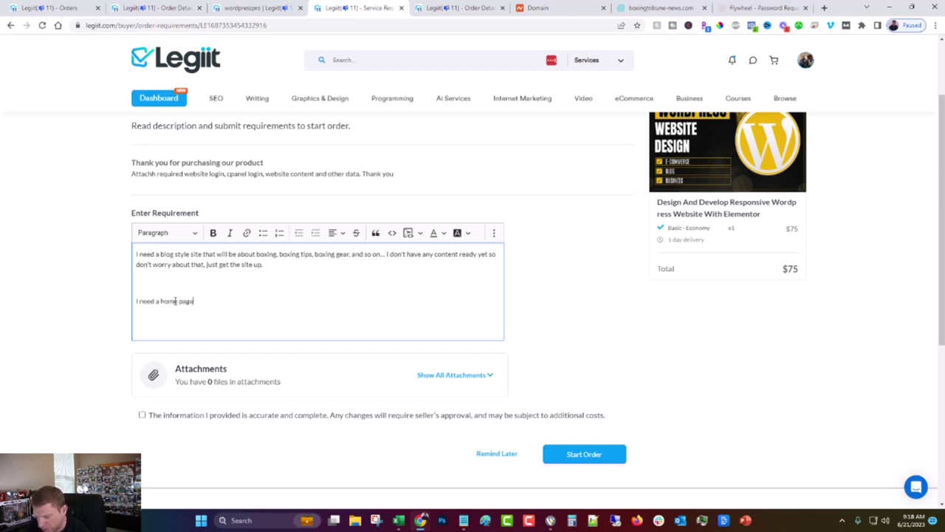
text(, about page, contac)
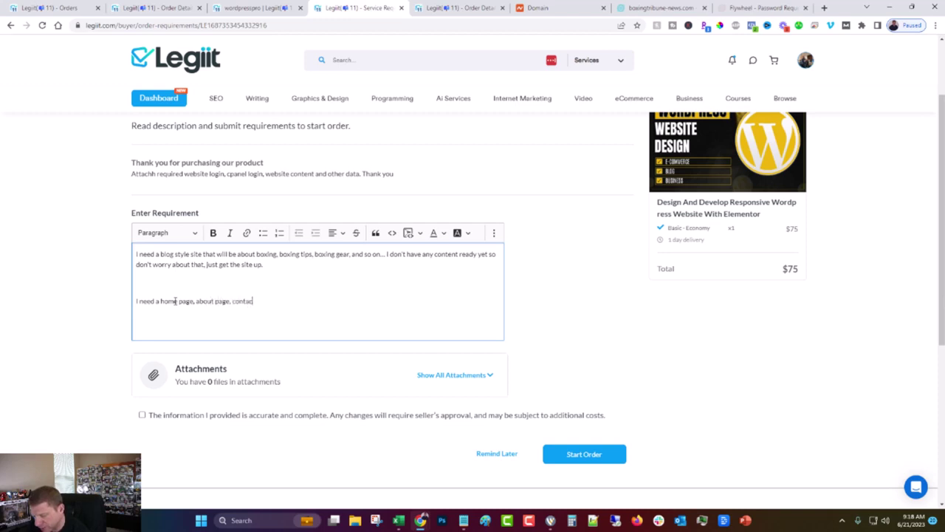
text(t and blog)
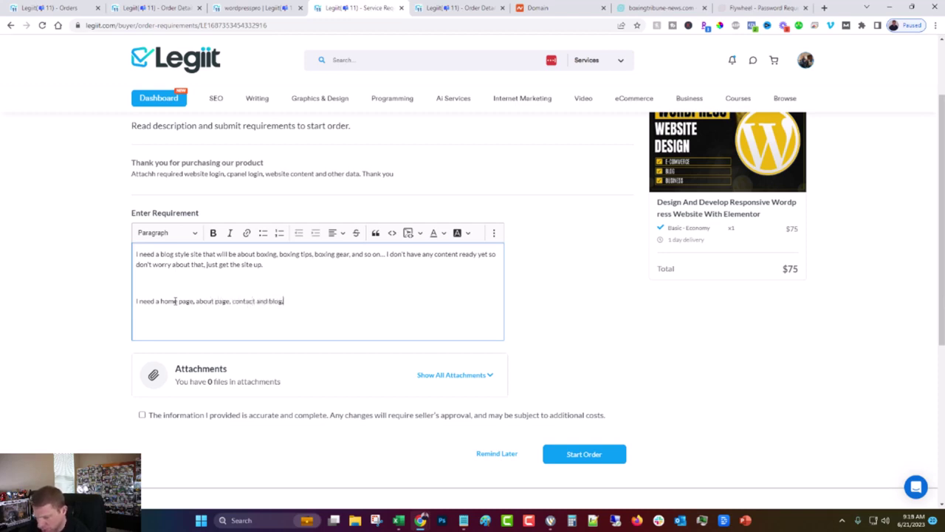
key(BackSpace)
key(BackSpace)
key(BackSpace)
key(BackSpace)
key(BackSpace)
key(BackSpace)
key(BackSpace)
key(BackSpace)
key(BackSpace)
key(BackSpace)
key(BackSpace)
key(BackSpace)
key(BackSpace)
key(BackSpace)
key(BackSpace)
key(BackSpace)
key(BackSpace)
key(BackSpace)
key(BackSpace)
key(BackSpace)
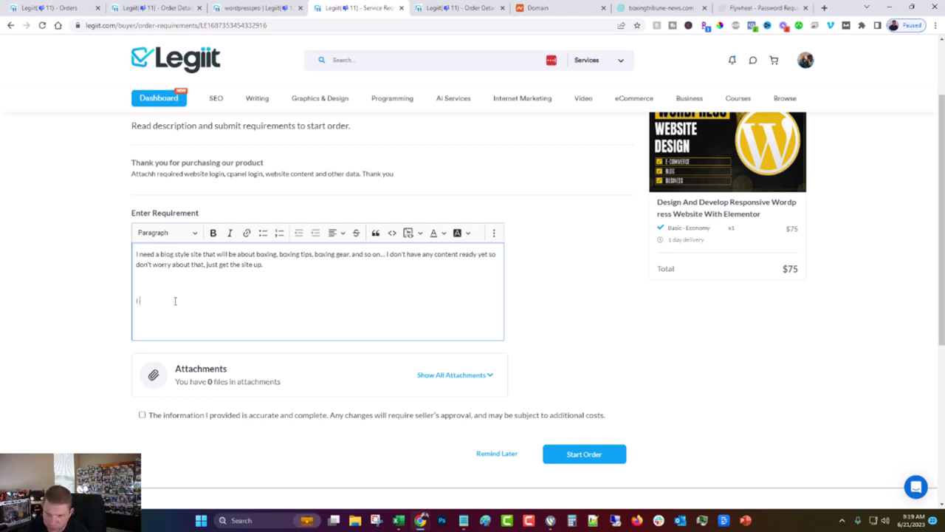
text(The ho)
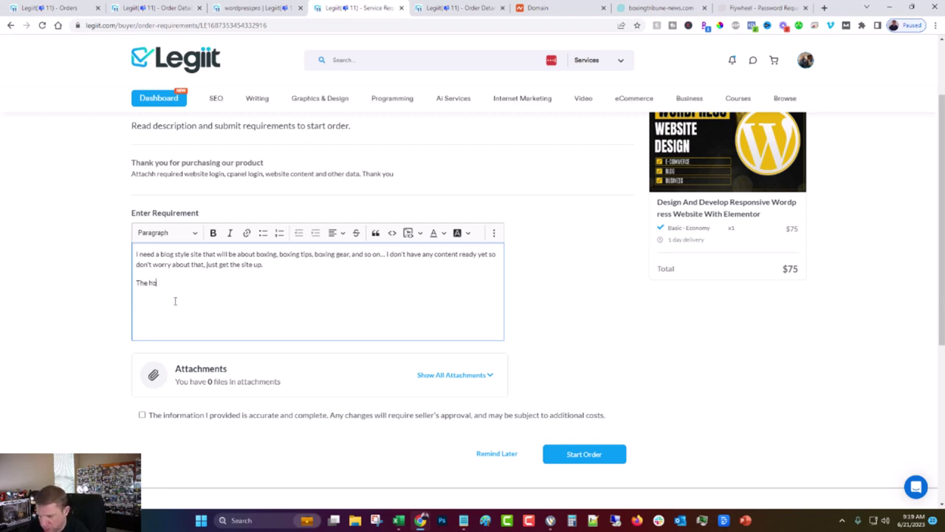
text(me page will jus)
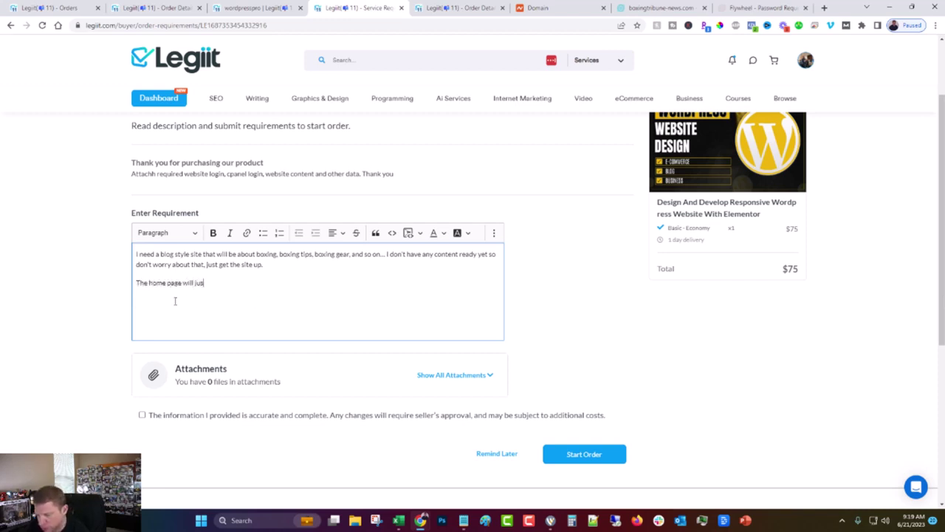
text(t be a blog)
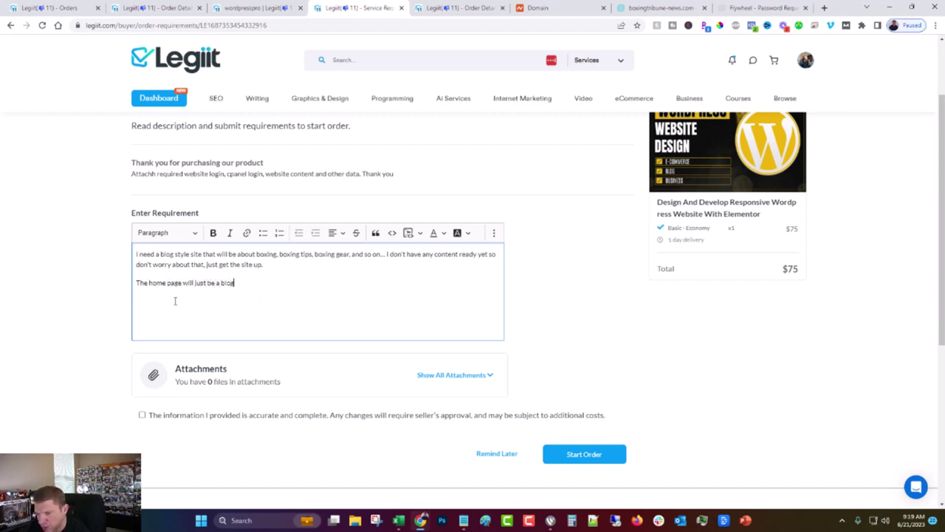
text(, and I need)
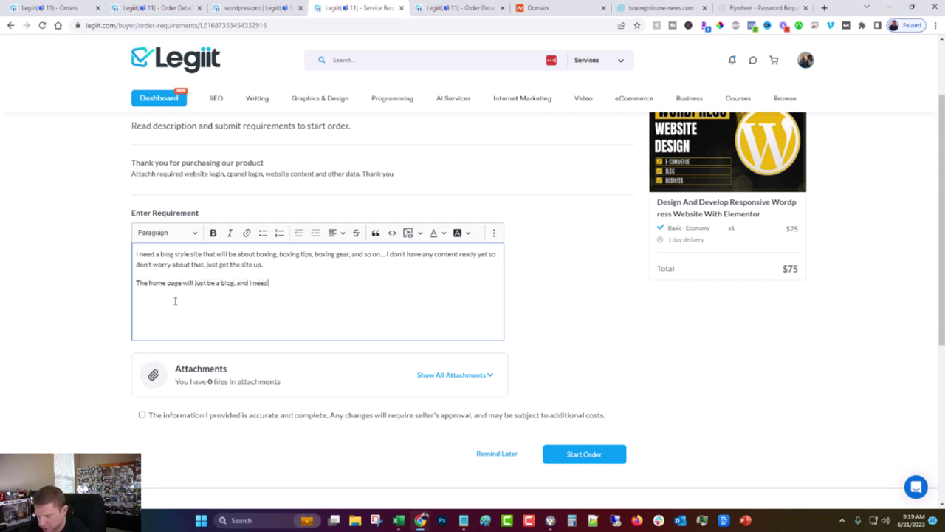
text( an about and contact pag)
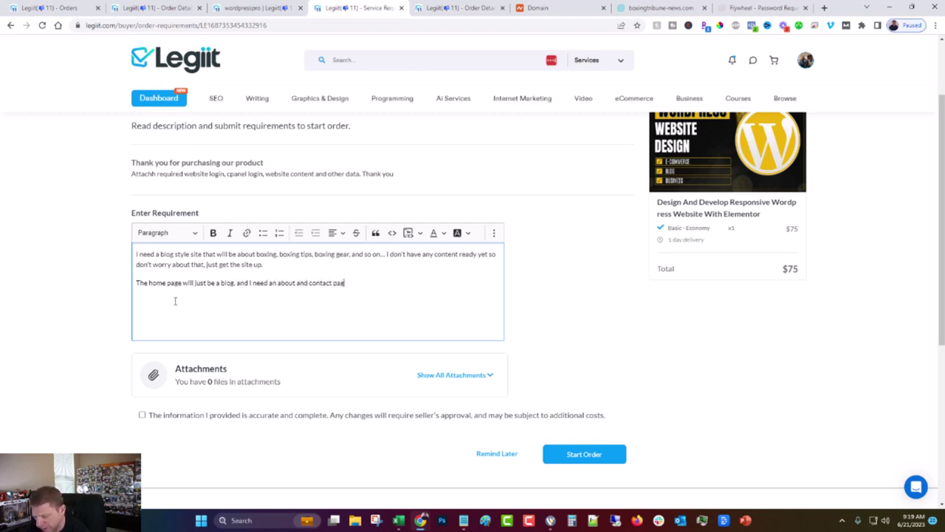
text(e, and singl)
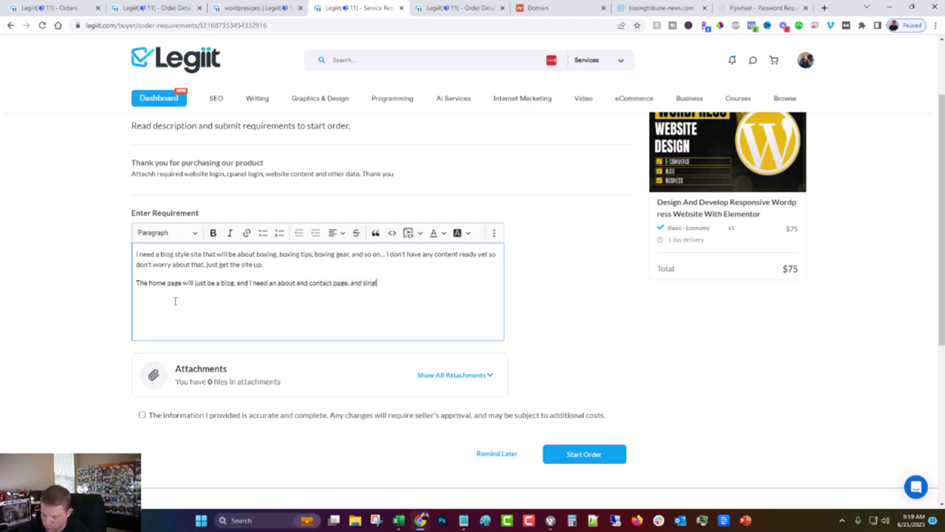
text(e blog)
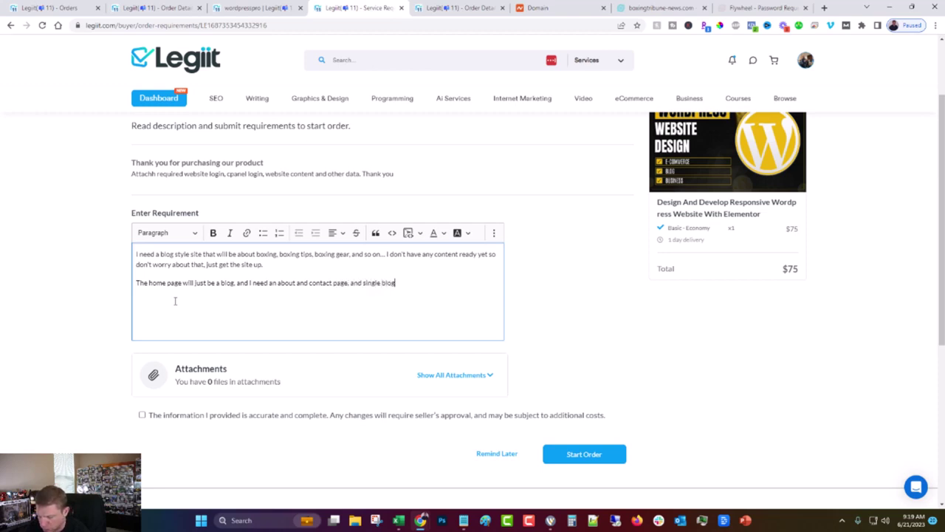
text( post.)
Add 'Not too concerned with the design, I know you will do good work', fixing the spelling.
key(Return)
text(Not to)
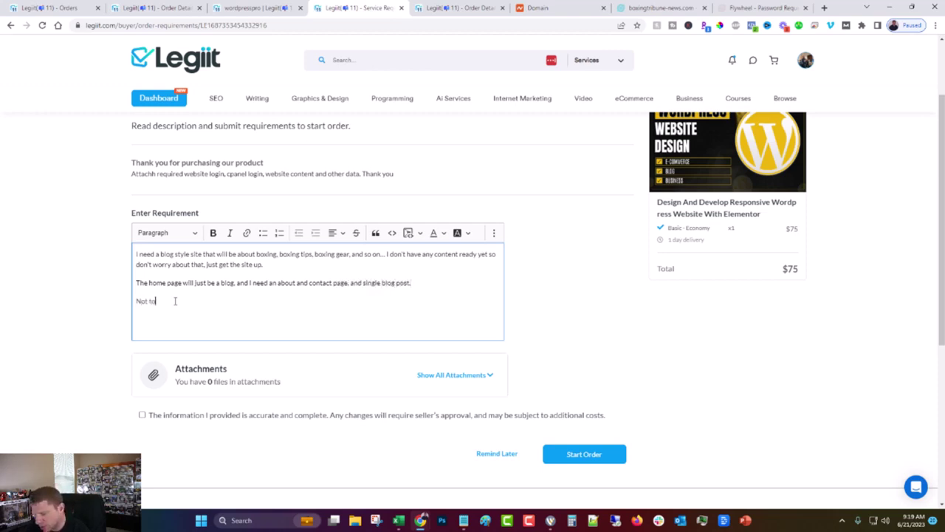
text(o concer)
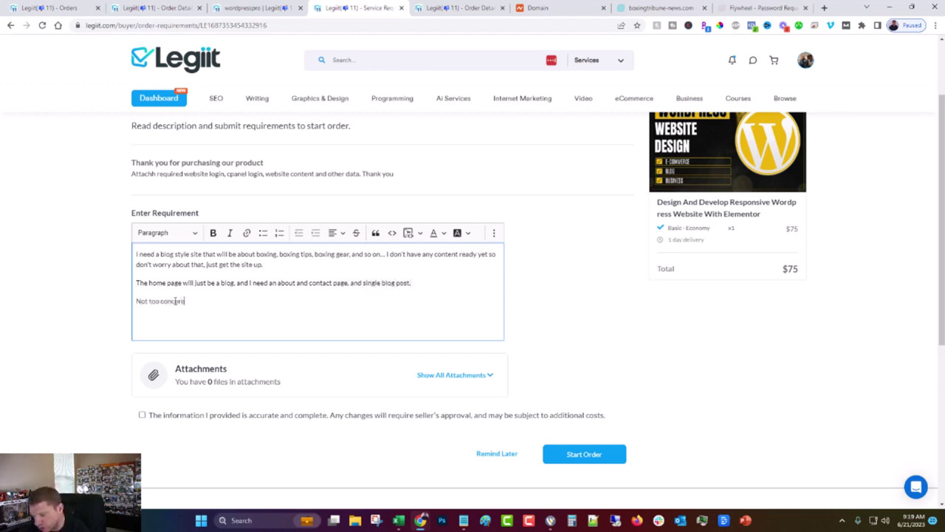
text(end with t)
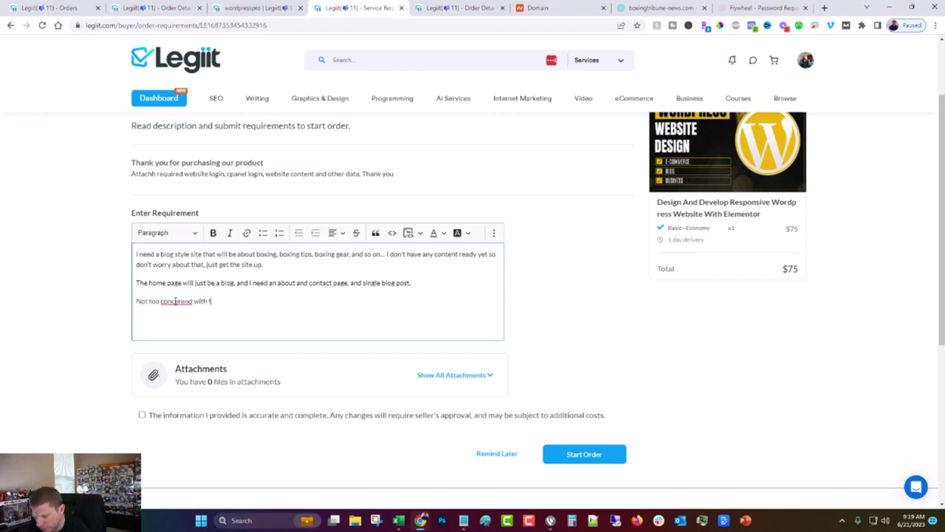
text(he design, I)
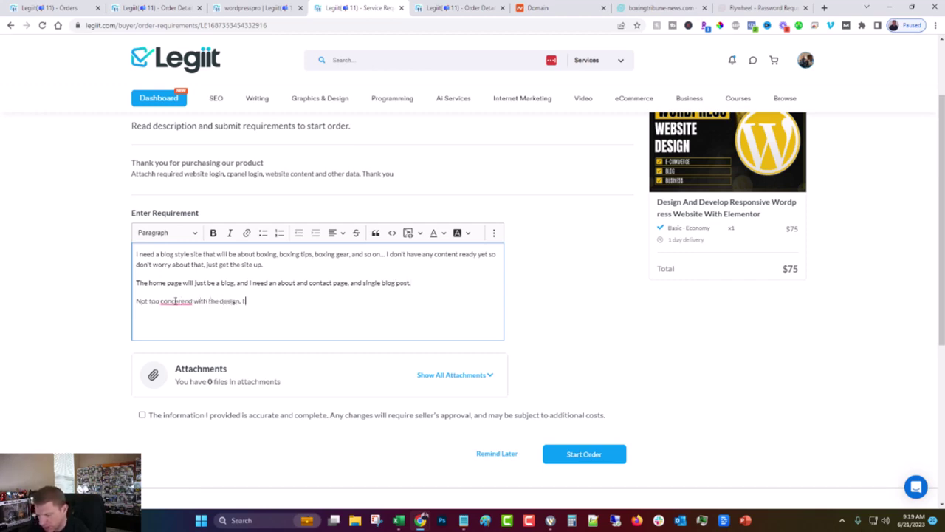
text( know you will d)
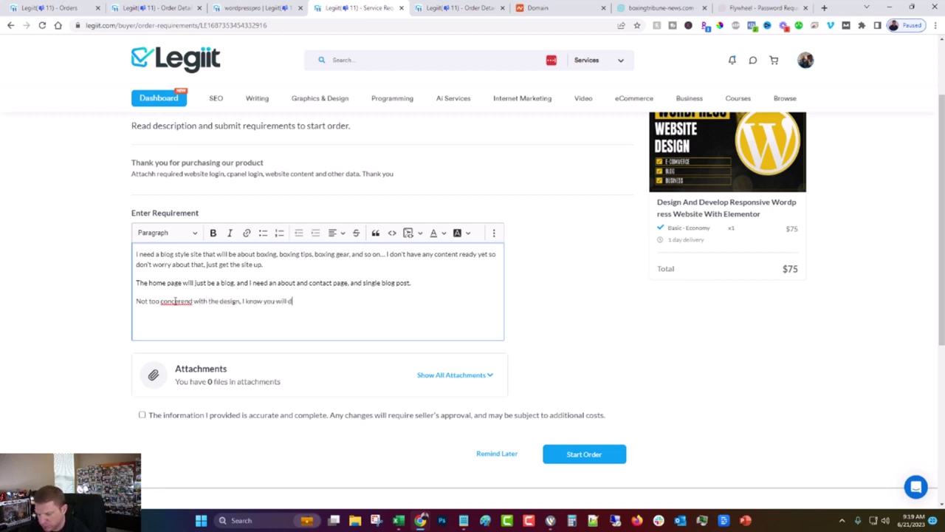
text(o good work.)
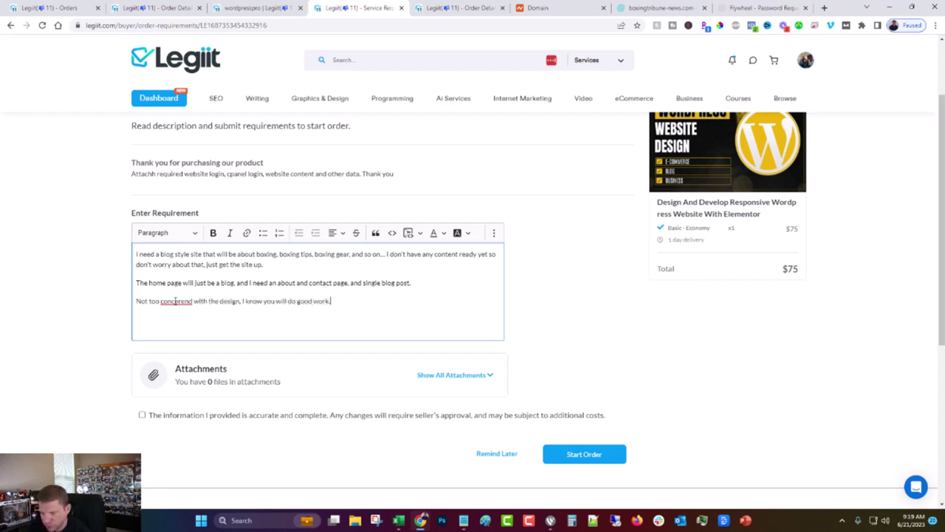
right_click(175, 301)
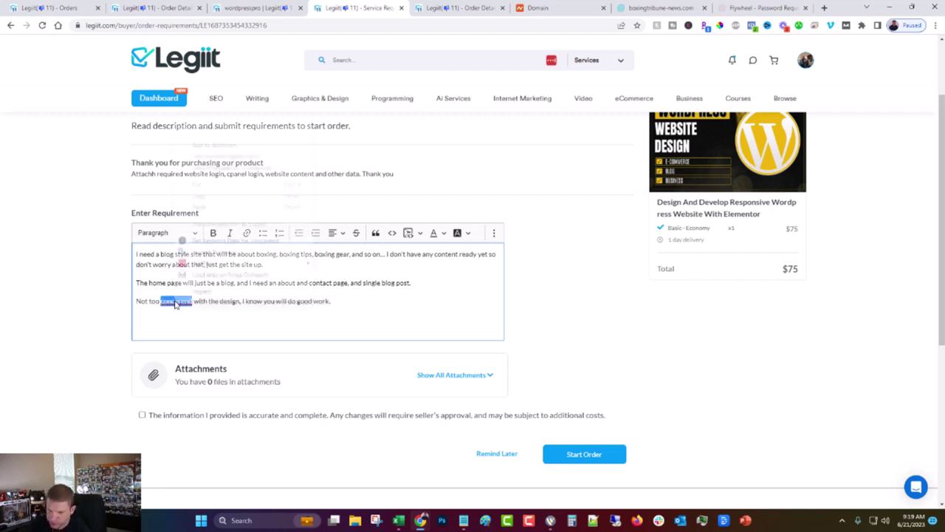
click(263, 127)
click(356, 312)
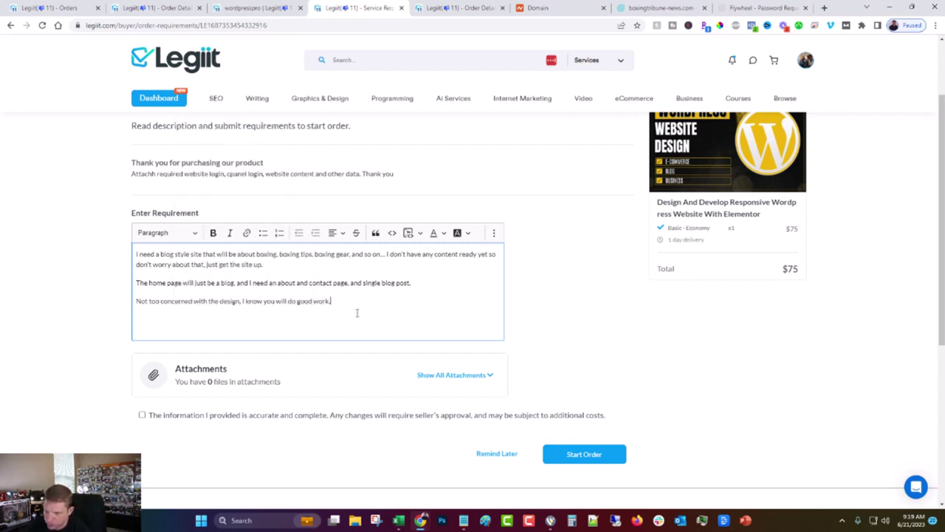
key(Return)
Add the build-on-temp-site credentials line and close with 'And let me know if you have any questions.'.
text(You)
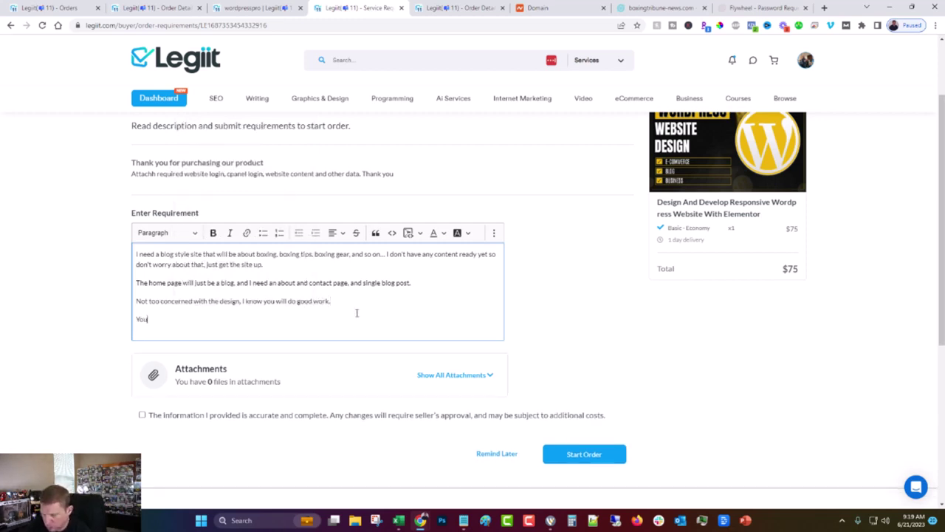
text( can just build it)
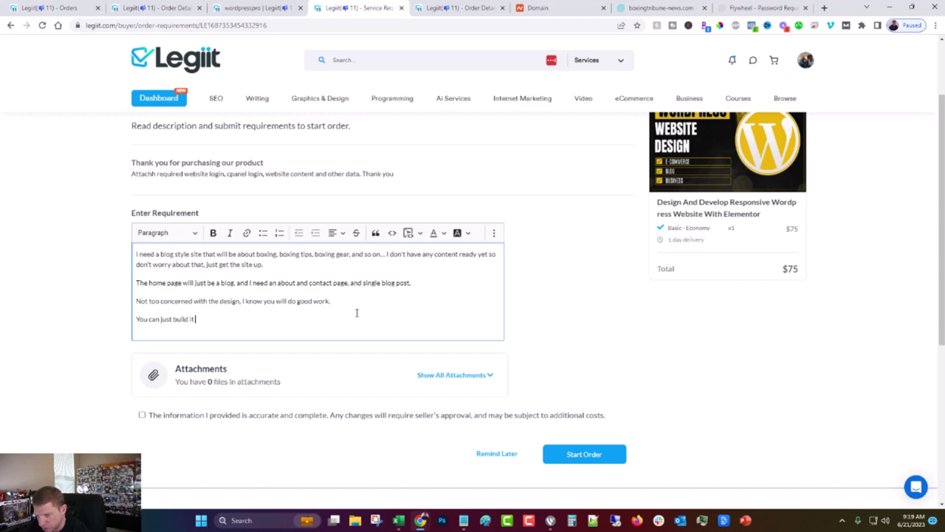
text( on the temp site and)
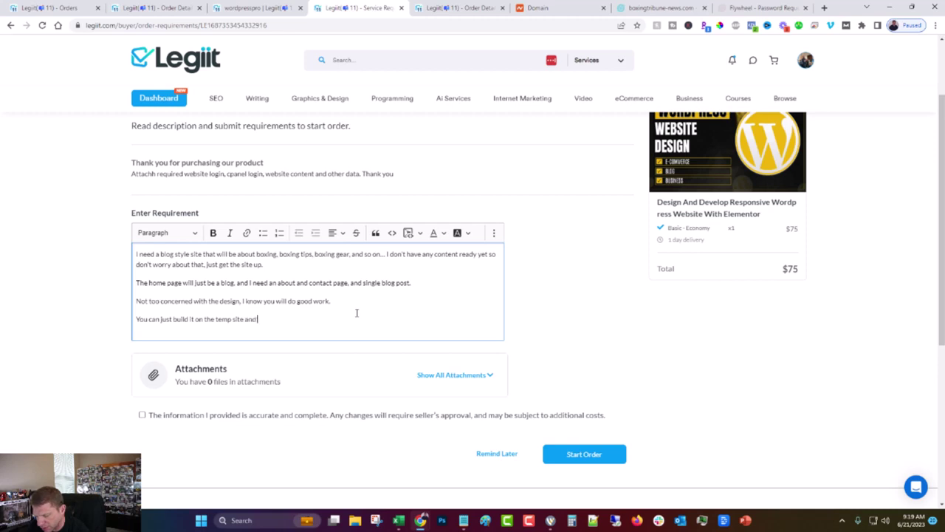
text( the crednetials)
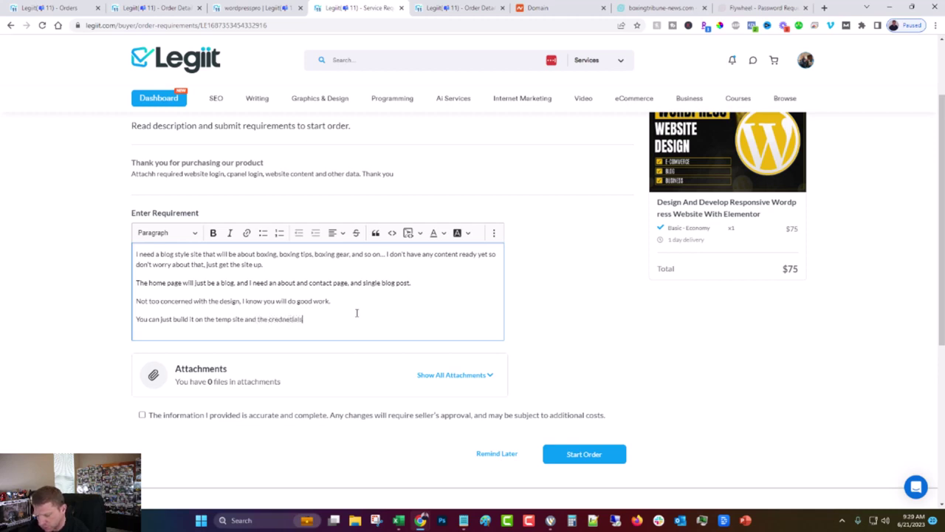
text( for that are)
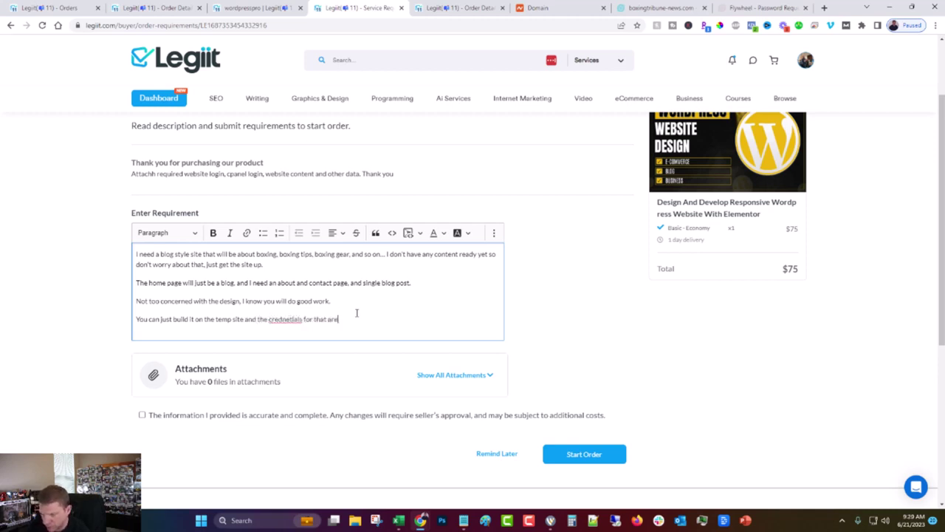
right_click(290, 319)
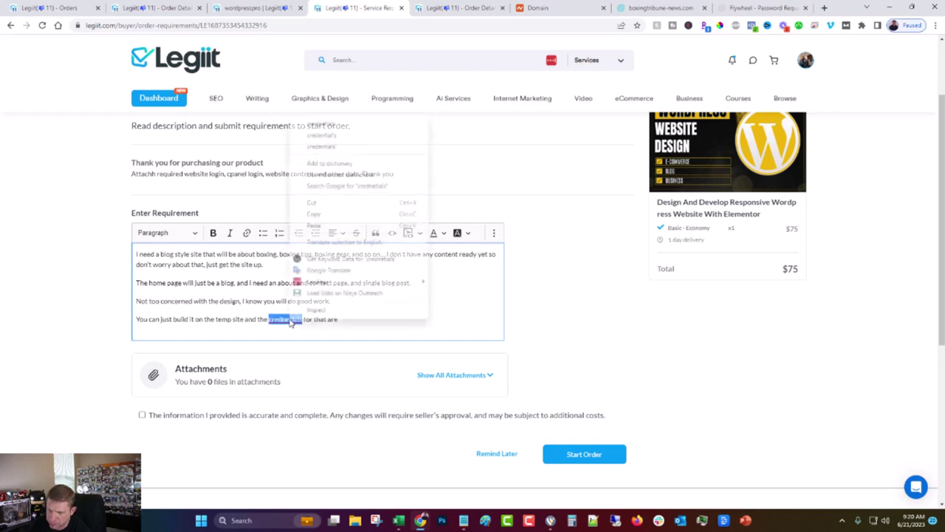
click(344, 123)
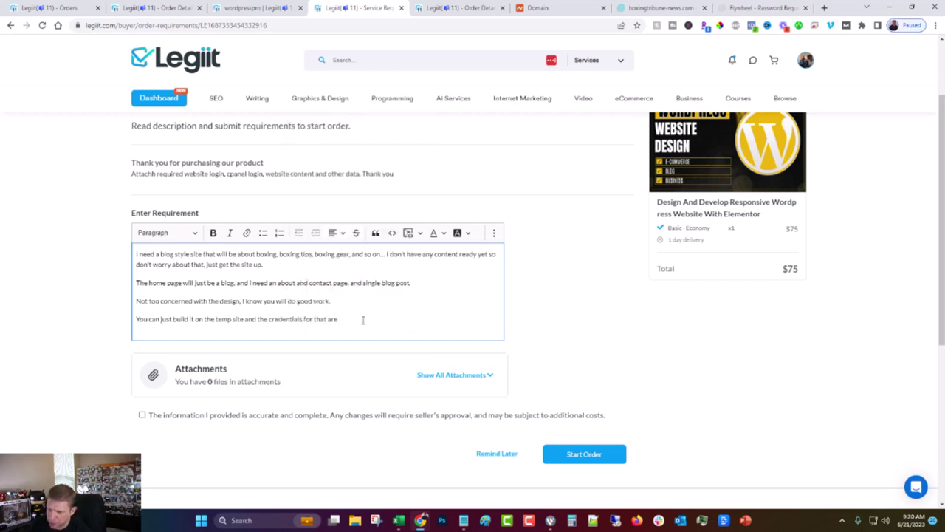
key(Return)
key(Return)
key(BackSpace)
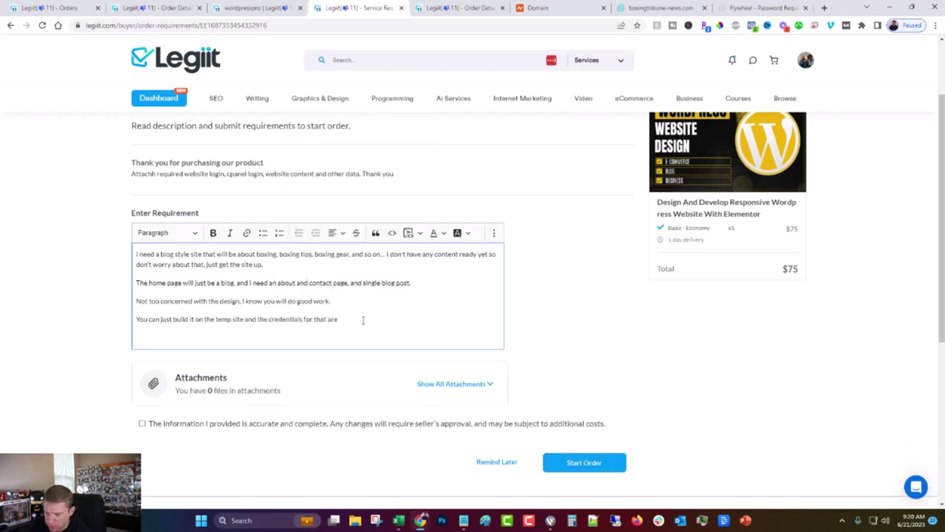
text(And)
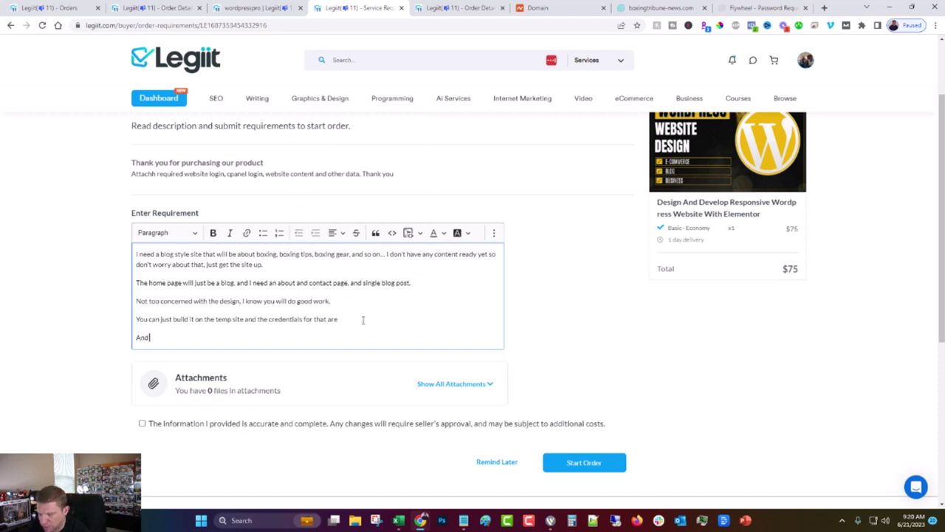
text( let me know if)
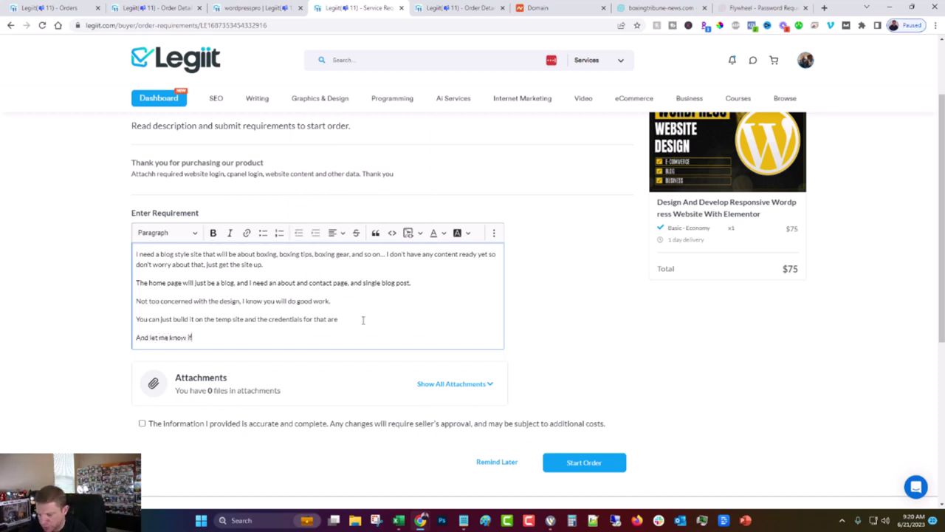
text( you have any que)
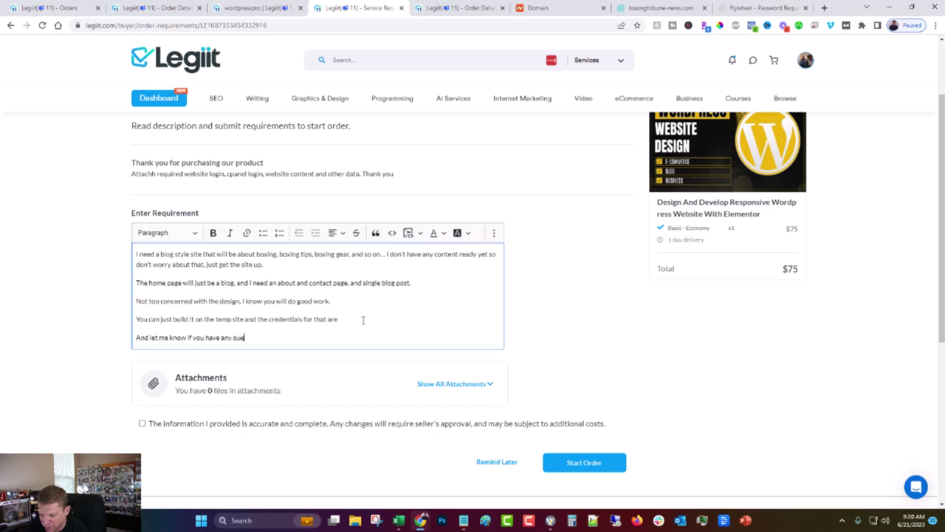
text(stions)
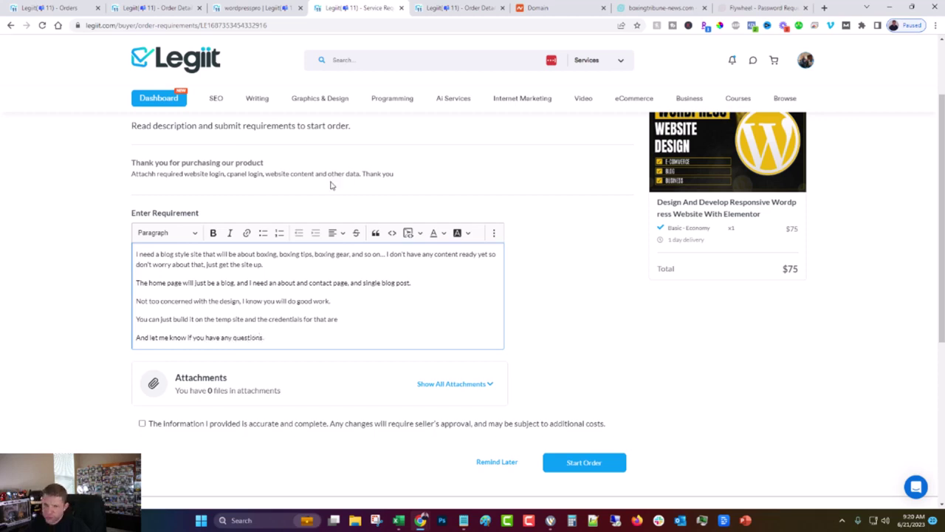
text(.)
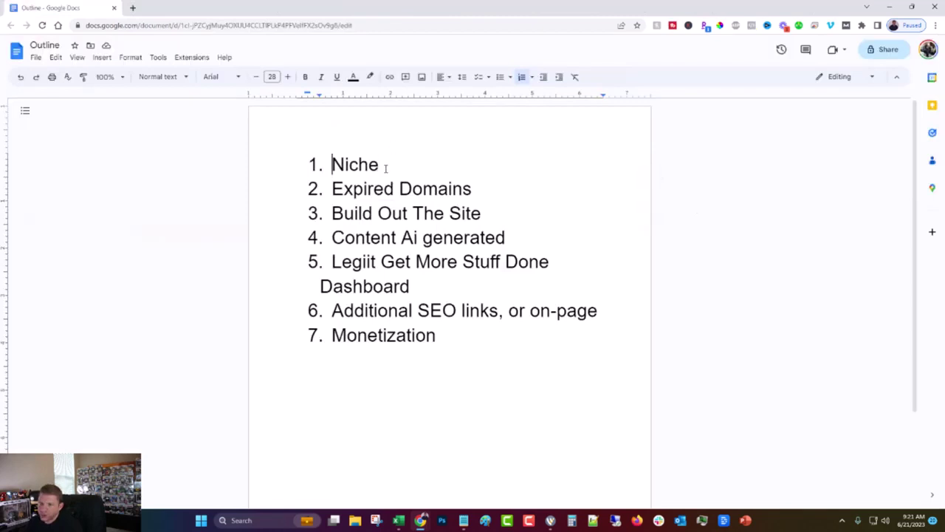
Select the Niche item in the Google Docs Outline document.
drag(394, 164, 314, 162)
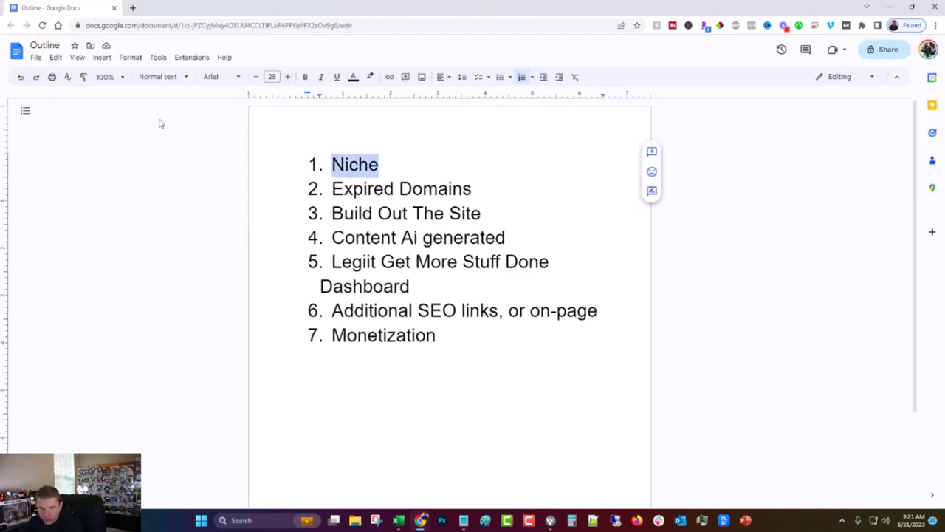
Strike through Niche, Expired Domains and Build Out The Site, then minimize the Outline document.
key(alt+shift+5)
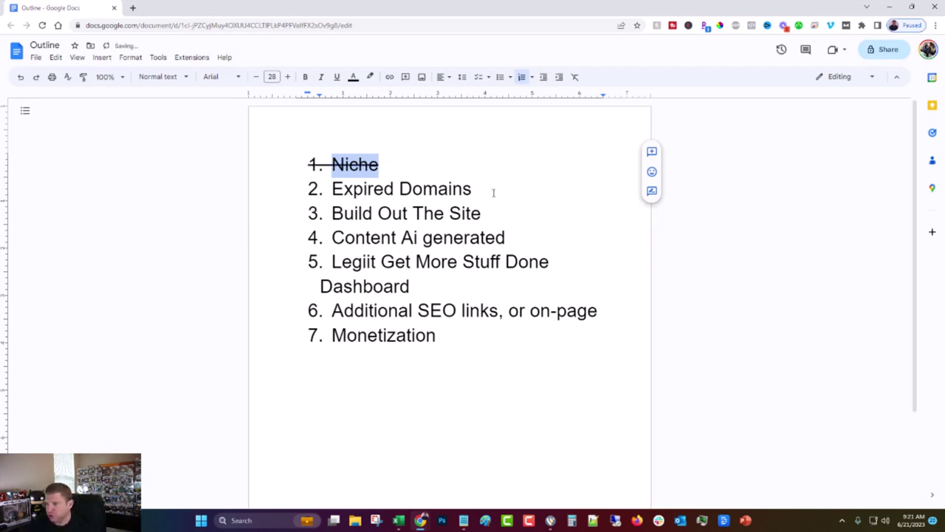
drag(478, 189, 291, 185)
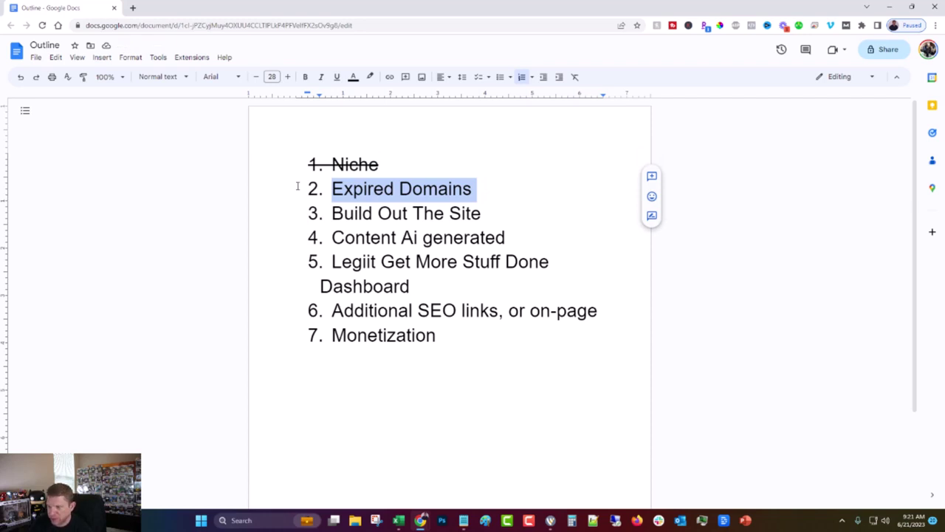
key(alt+shift+5)
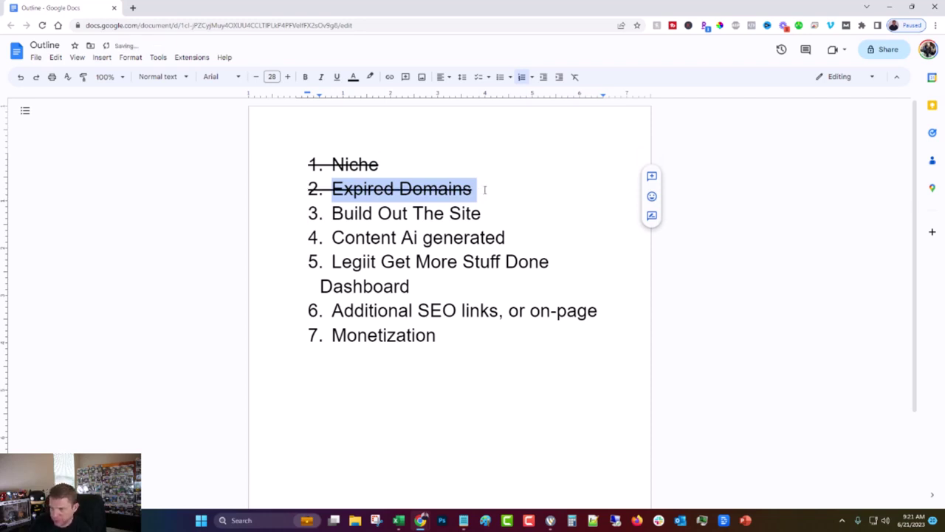
drag(483, 216, 313, 210)
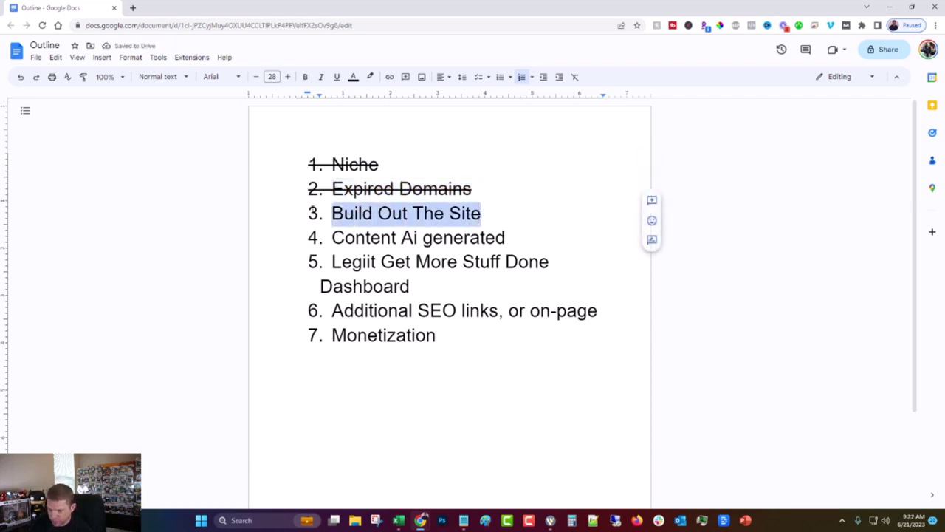
key(alt+shift+5)
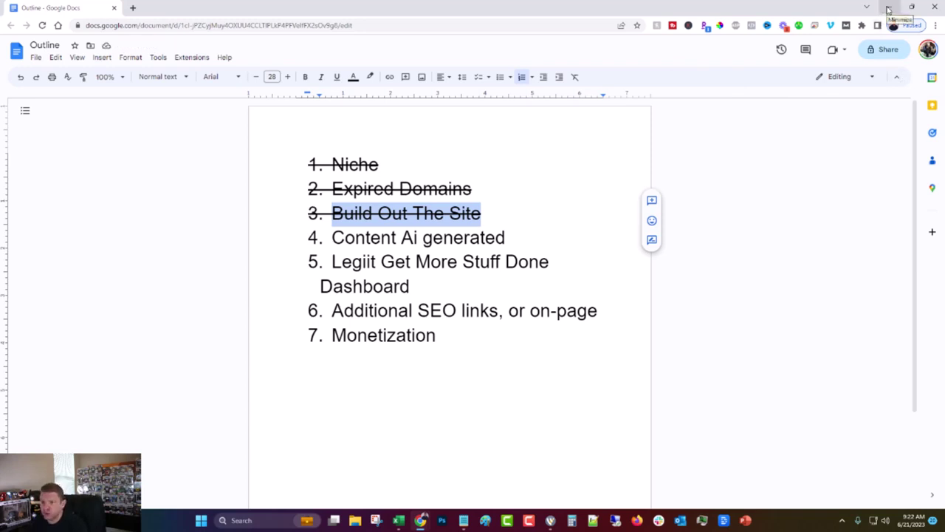
click(889, 9)
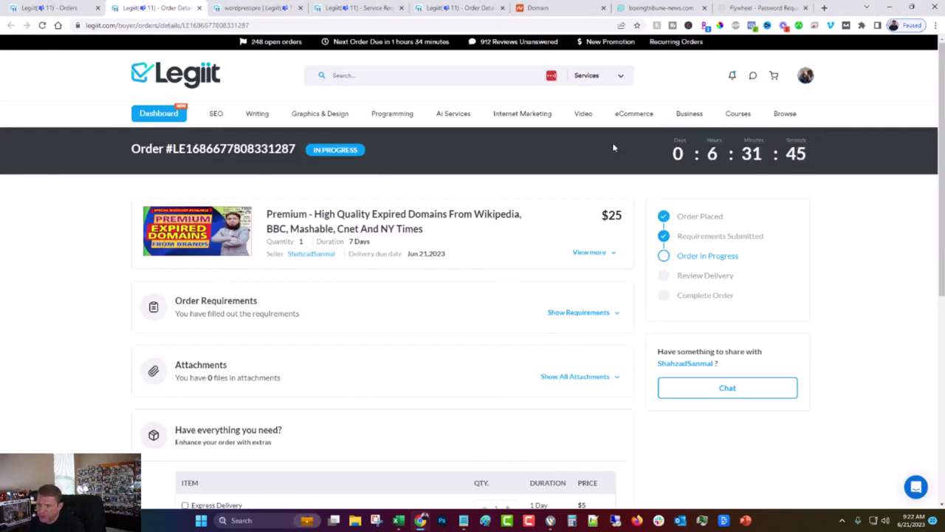
Reorder the seller profile tab, then review a completed expired-domains order and the cancelled order.
click(259, 7)
drag(284, 7, 362, 7)
click(258, 8)
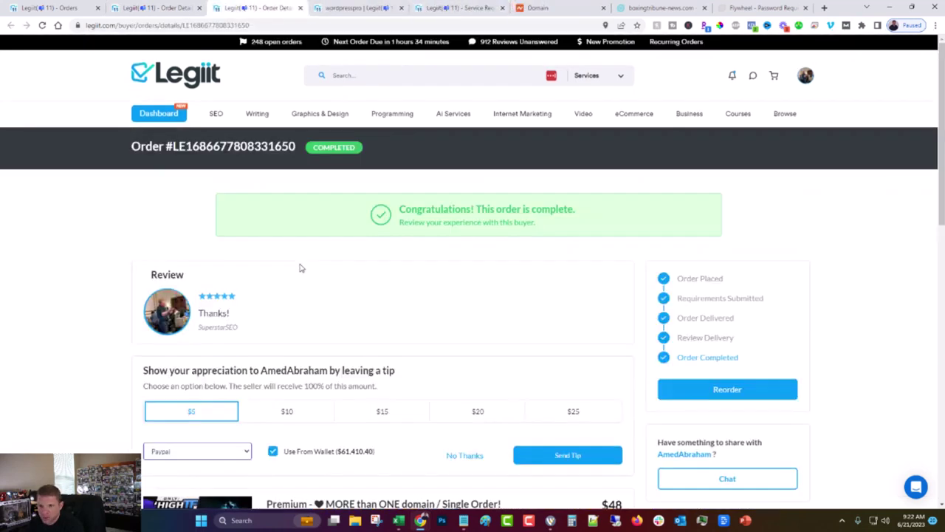
scroll(300, 268, down, 5)
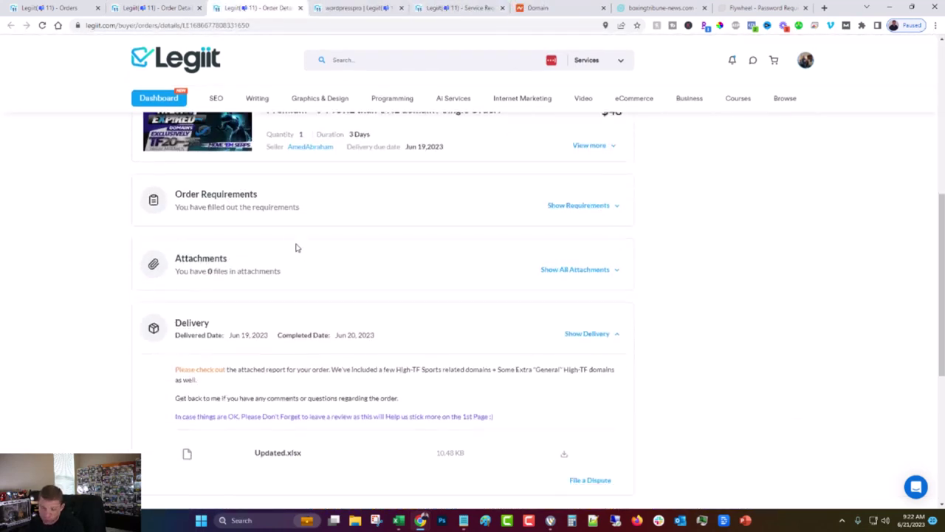
mouse_move(347, 154)
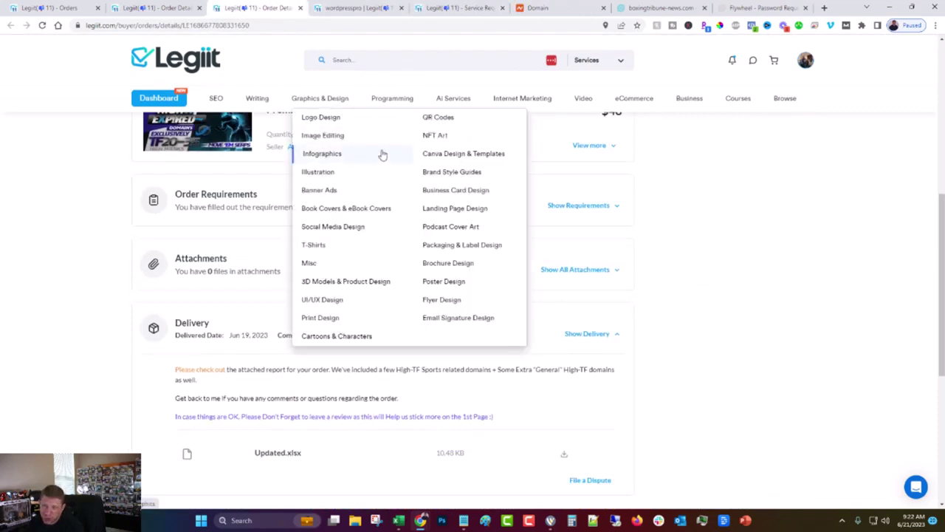
click(421, 520)
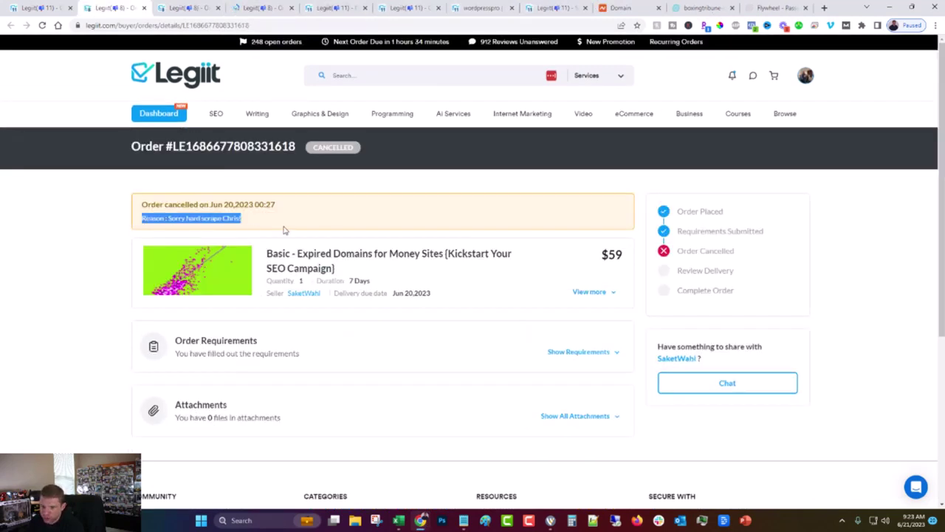
click(327, 234)
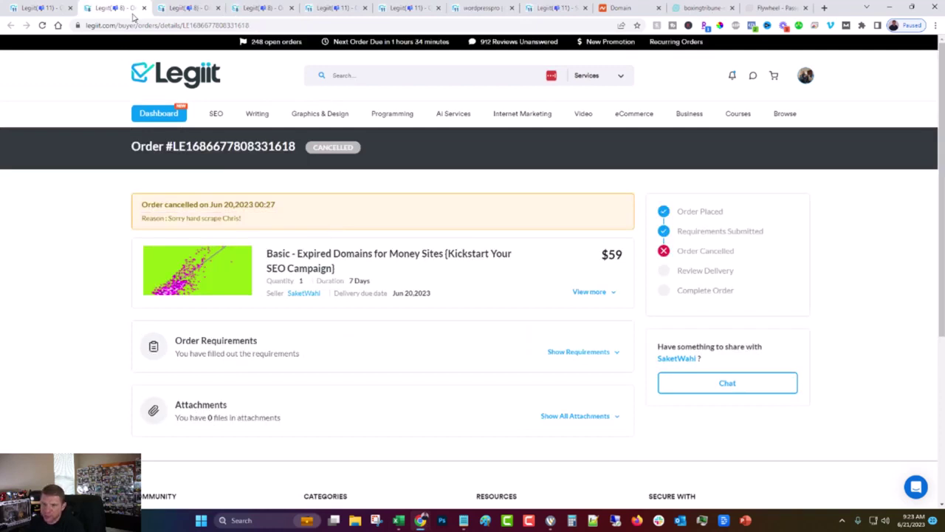
Scroll through the remaining completed domain orders, then open the boxingtribune-news.com Namecheap details.
click(186, 7)
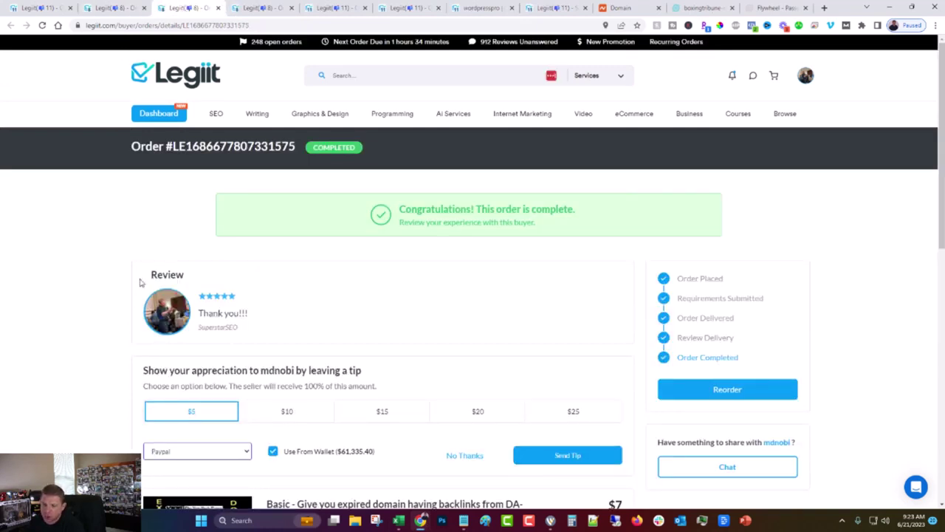
scroll(109, 228, down, 1)
scroll(108, 236, down, 4)
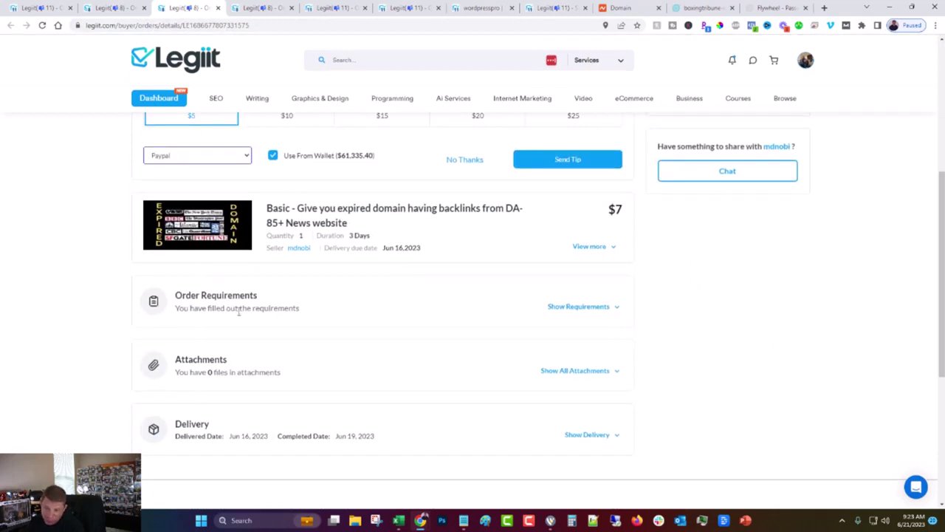
key(ctrl+Tab)
scroll(210, 207, down, 4)
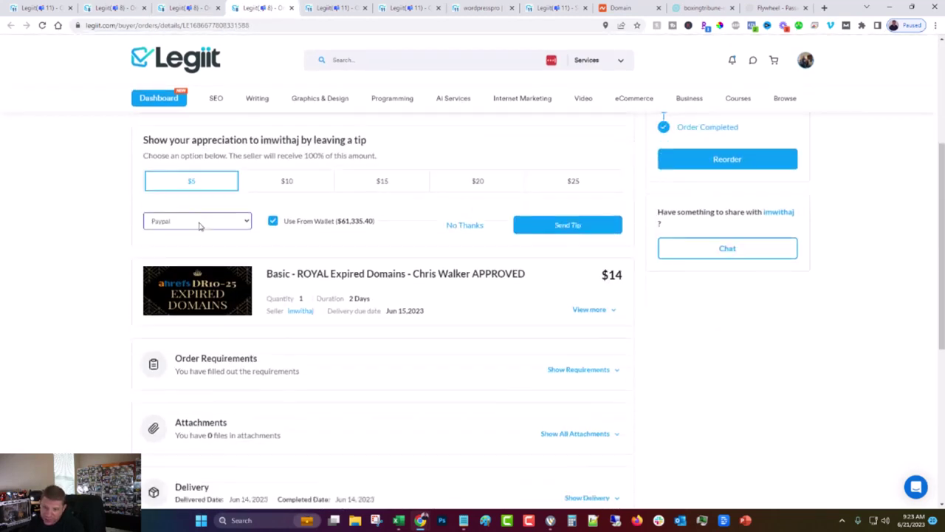
scroll(204, 253, down, 2)
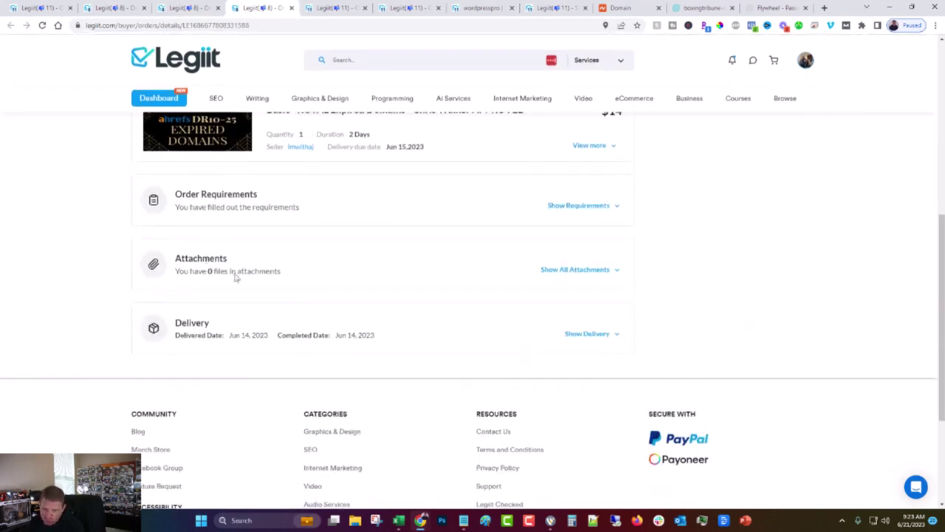
scroll(421, 366, up, 1)
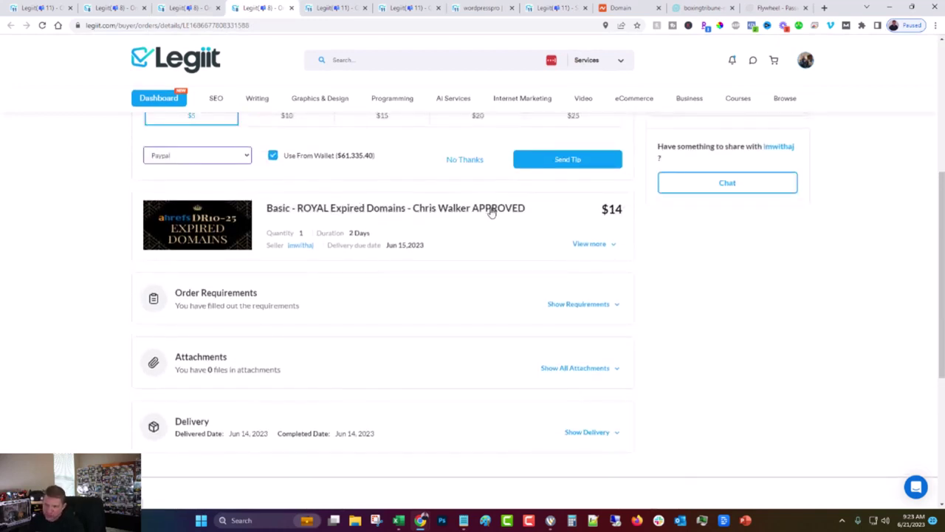
scroll(487, 218, down, 1)
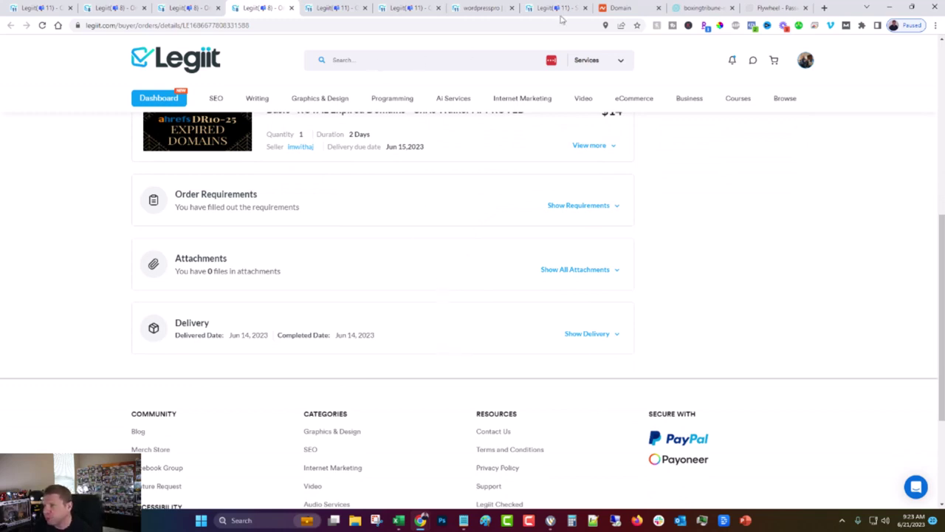
click(620, 8)
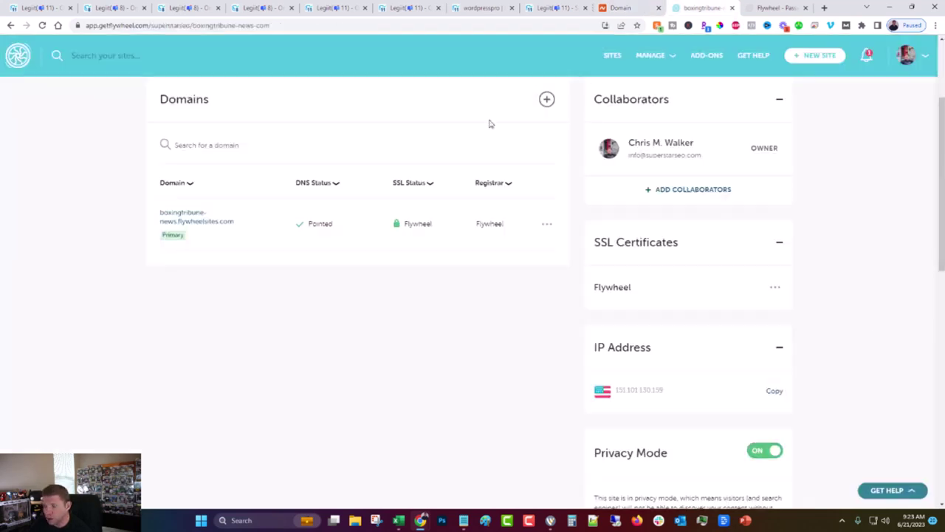
Review the boxingtribune-news Flywheel overview and password page, then return to the seller's $75-and-up profile.
key(ctrl+Tab)
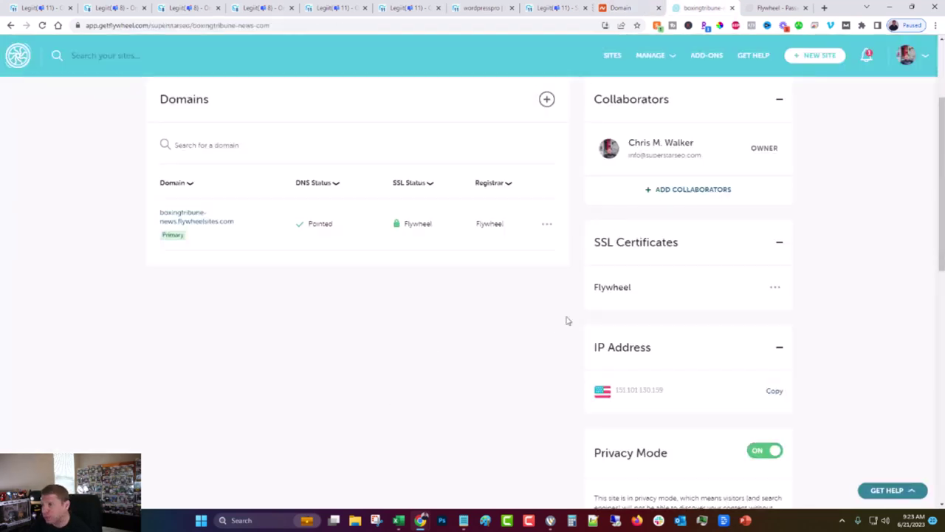
click(765, 7)
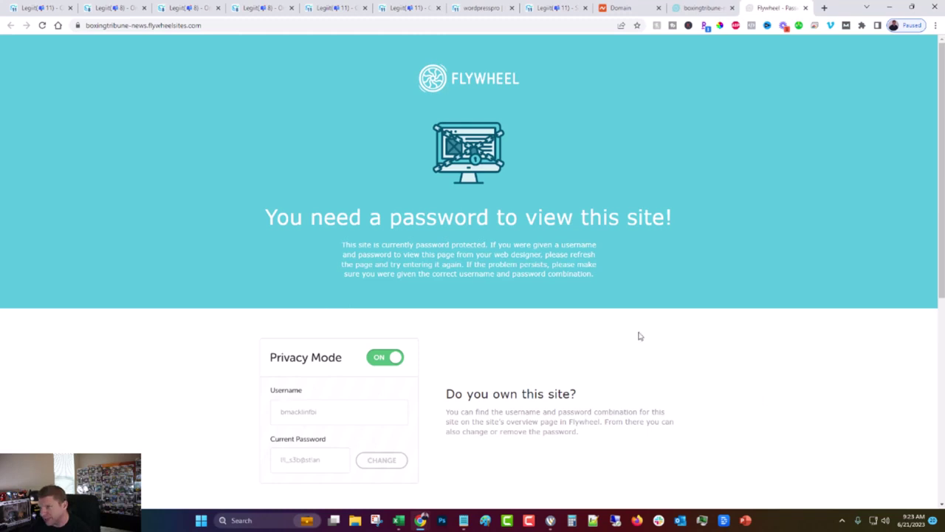
click(484, 8)
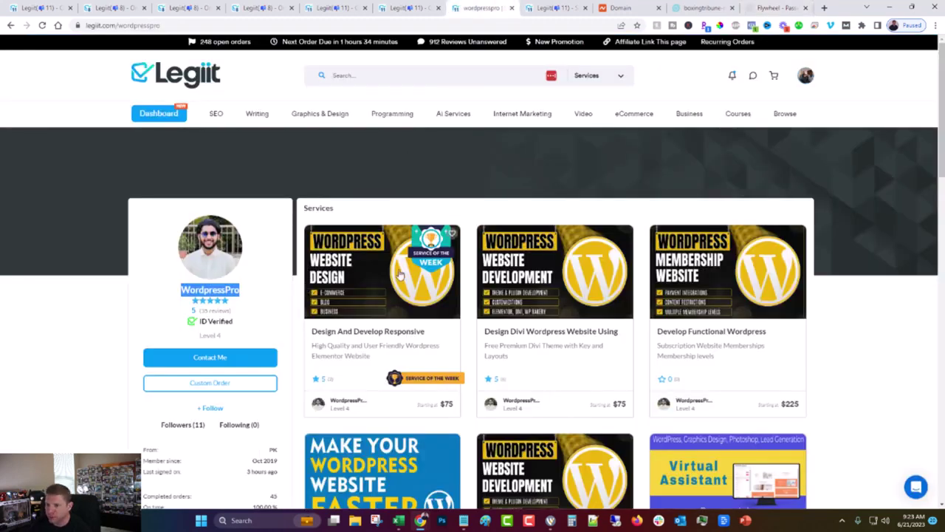